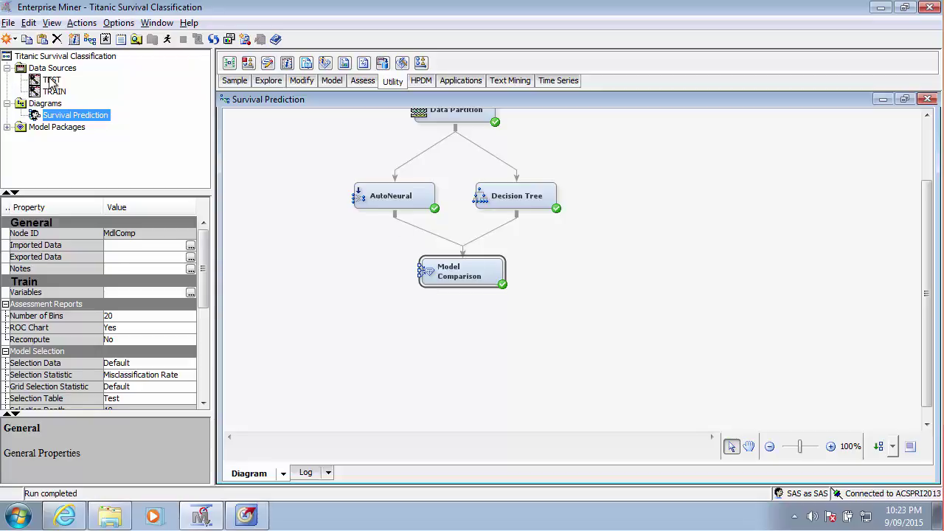
Step: Add the TEST data source to the Survival Prediction diagram, in the empty space beside and below Model Comparison
drag(52, 79, 668, 276)
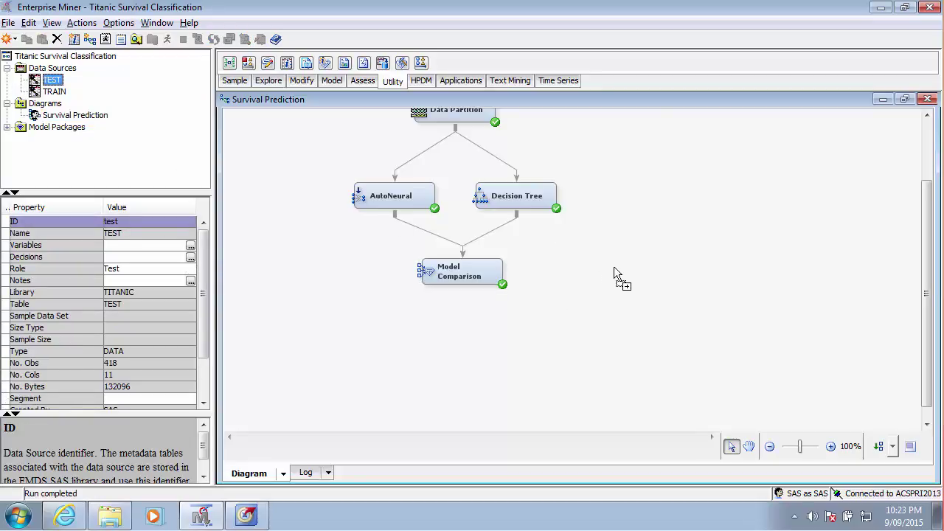
drag(614, 266, 587, 333)
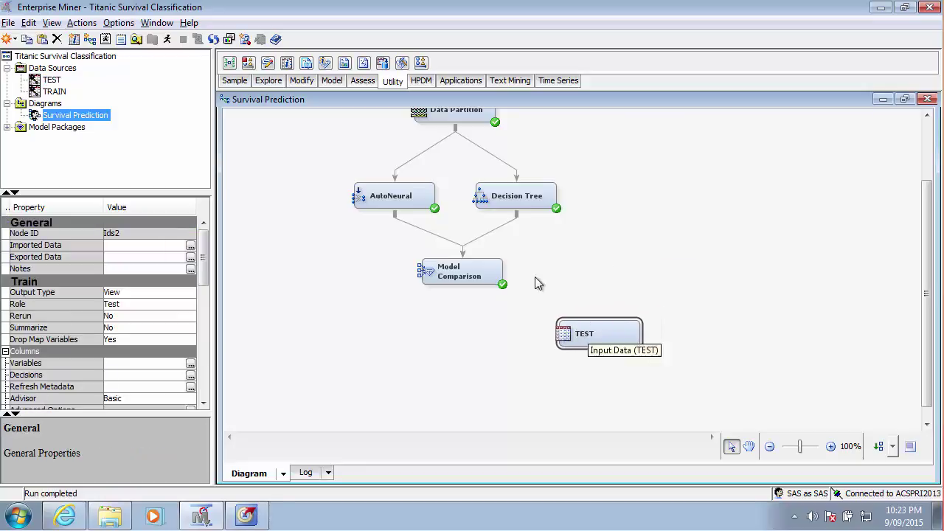
Step: Add a Score node below Model Comparison and connect both Model Comparison and the TEST data node to it
click(360, 82)
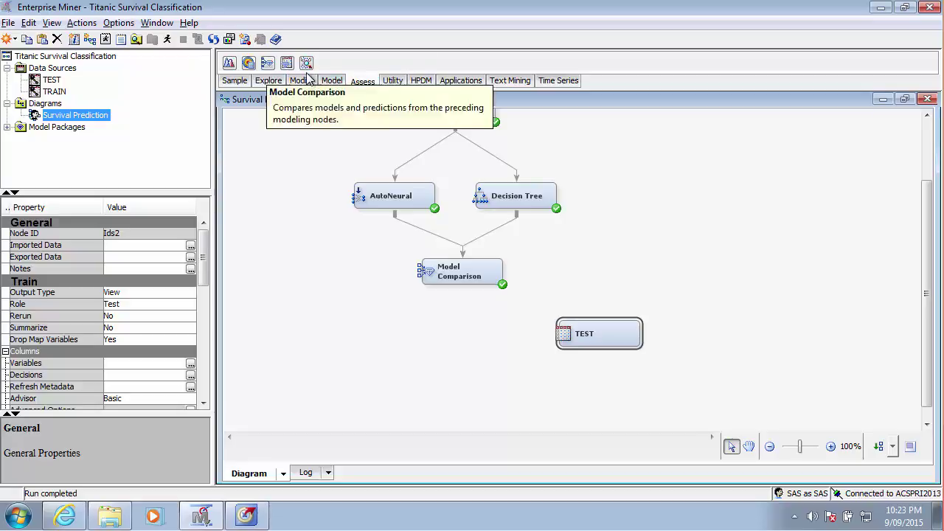
click(391, 82)
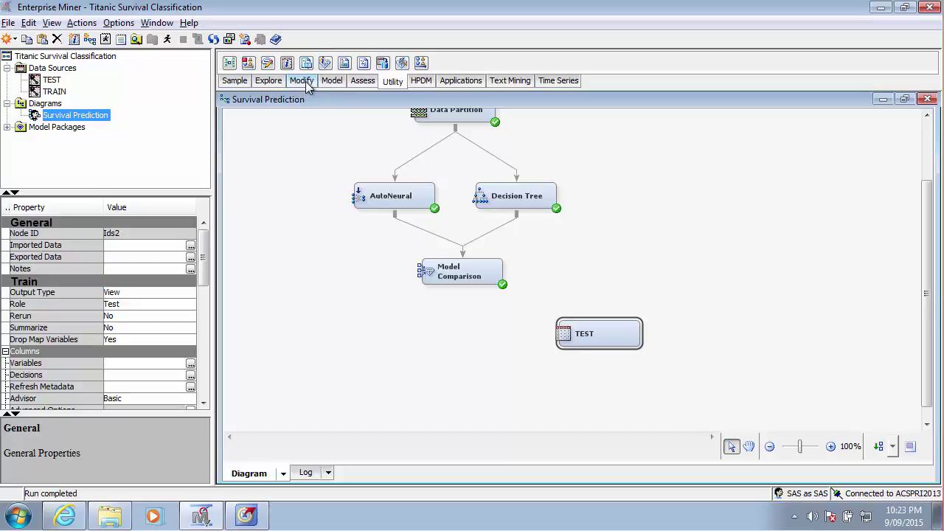
click(331, 81)
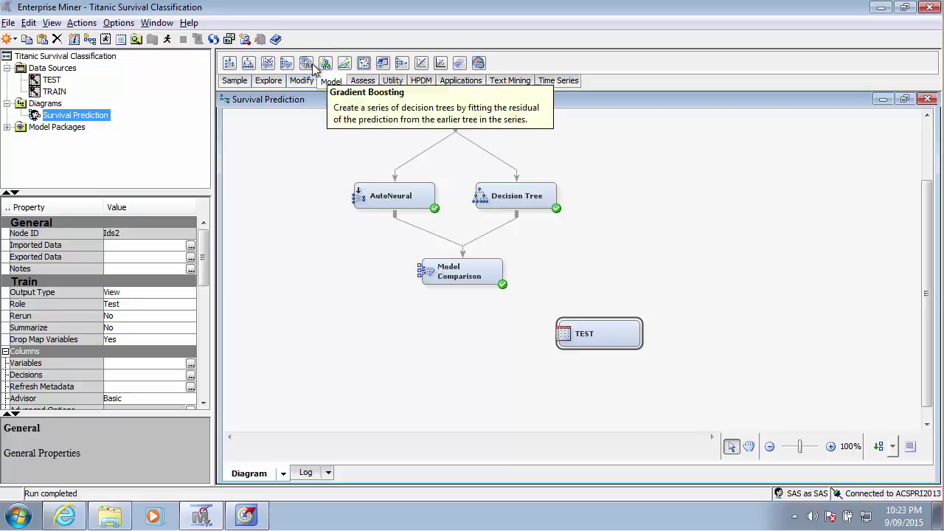
click(361, 81)
drag(306, 63, 385, 235)
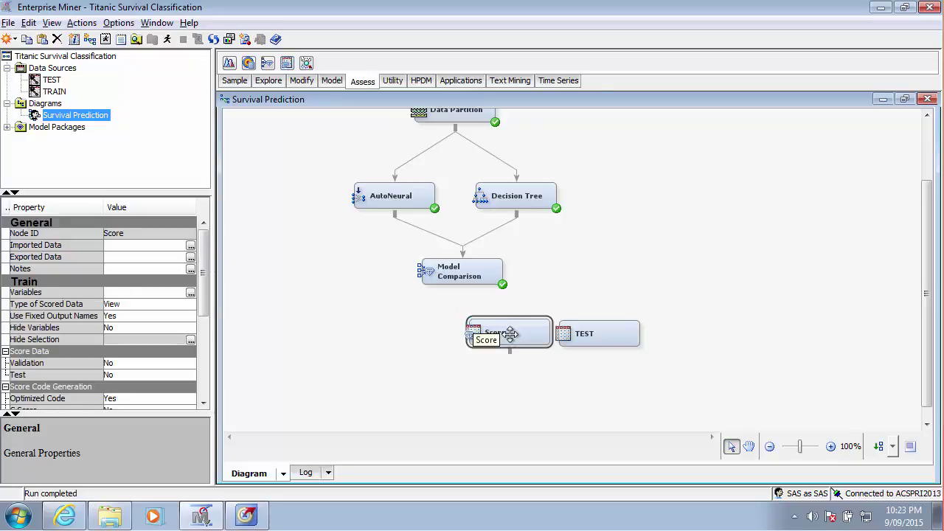
mouse_move(510, 329)
mouse_down()
mouse_move(453, 327)
mouse_move(468, 325)
mouse_move(469, 348)
mouse_up()
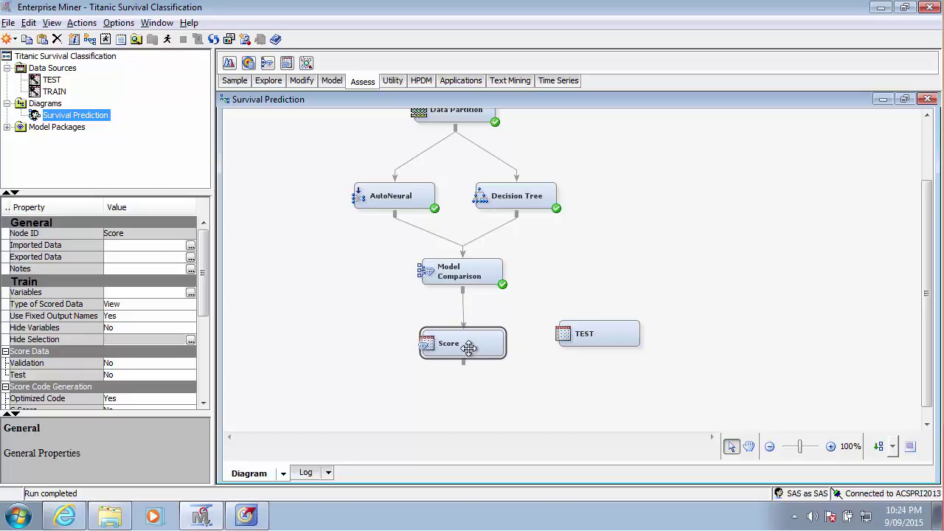
mouse_move(575, 341)
mouse_down()
mouse_move(569, 284)
mouse_move(463, 329)
mouse_up()
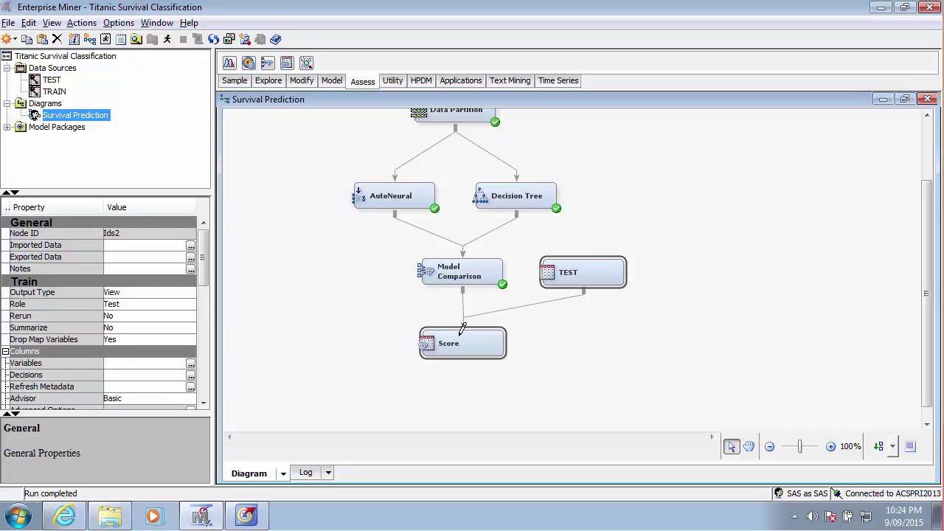
Step: Set the Score node's Type of Scored Data to Data
click(466, 341)
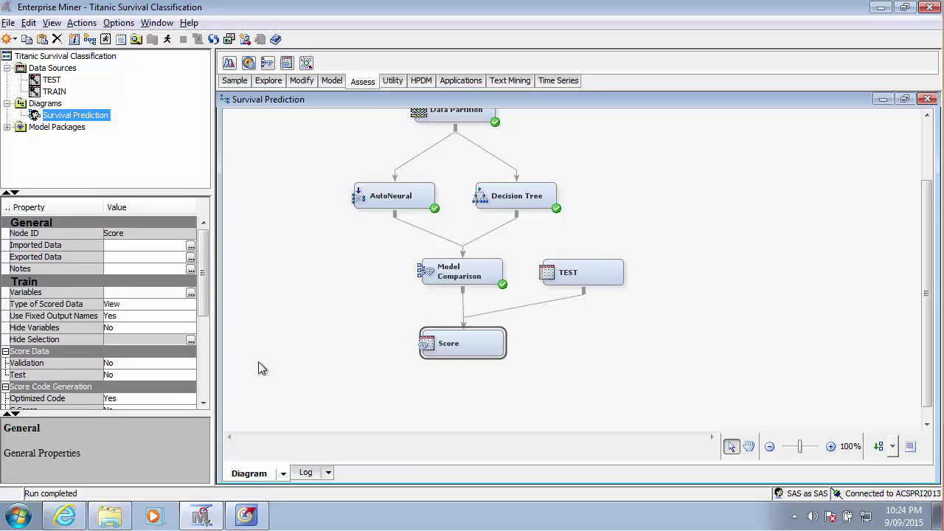
click(144, 304)
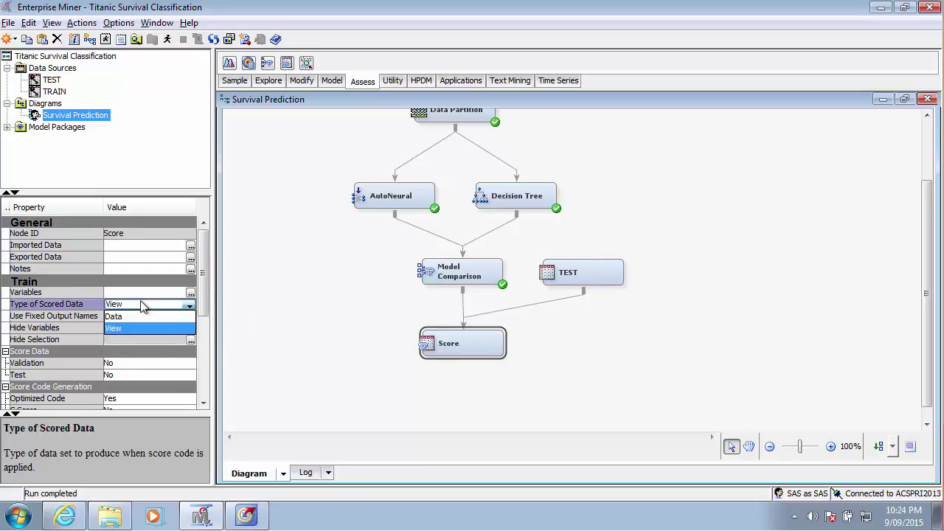
click(137, 315)
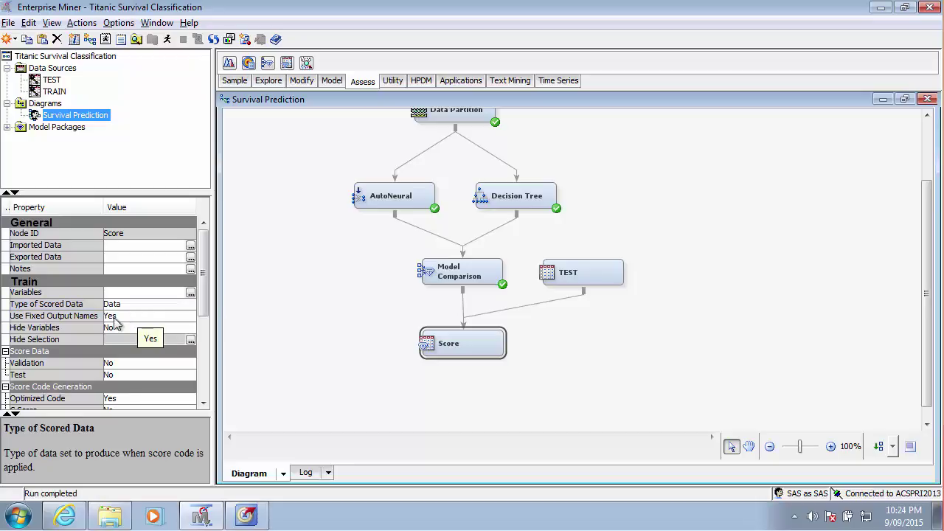
Step: Examine the Score node's Hide Selection, Score Data and Score Code Generation properties, including the description of Test
click(56, 341)
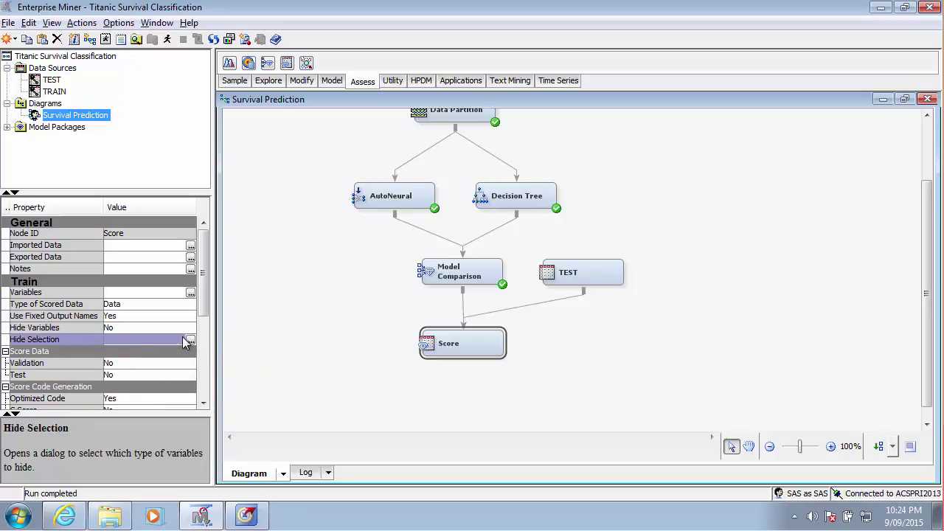
scroll(202, 314, down, 1)
scroll(199, 320, down, 2)
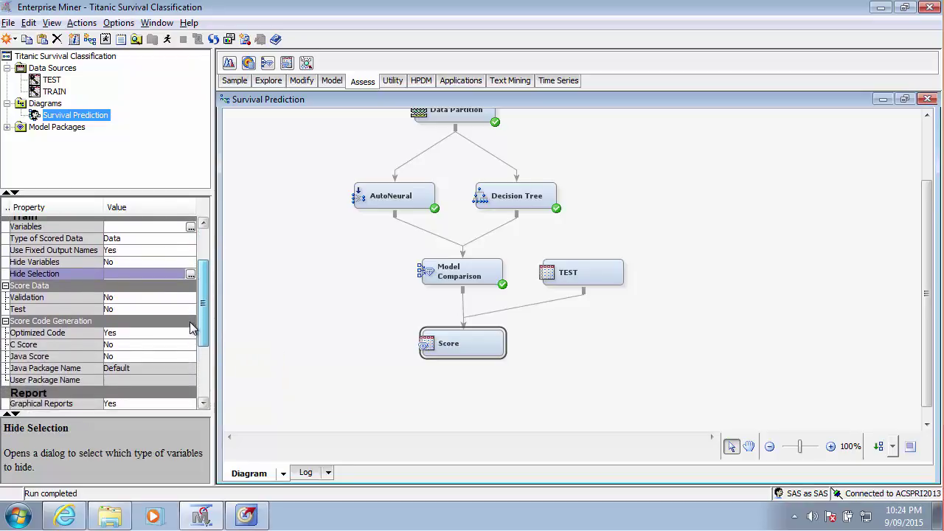
scroll(196, 315, up, 2)
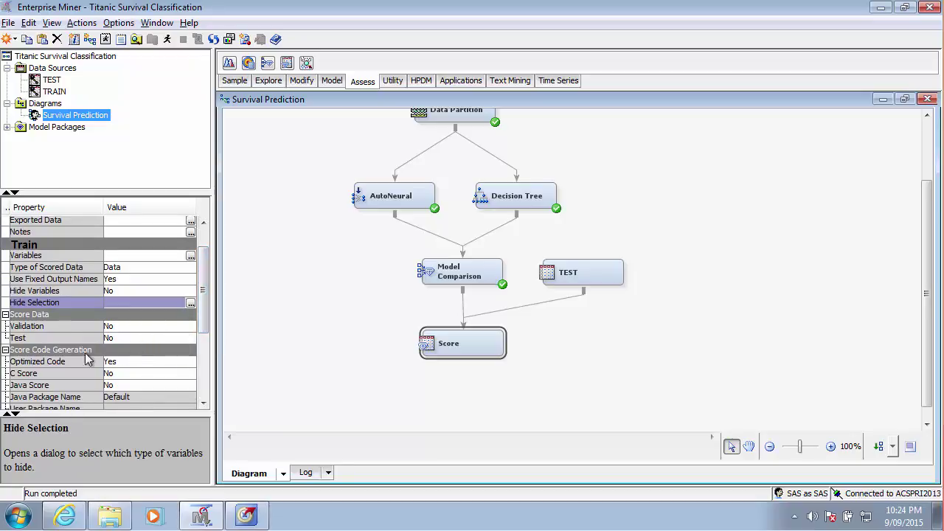
mouse_move(73, 336)
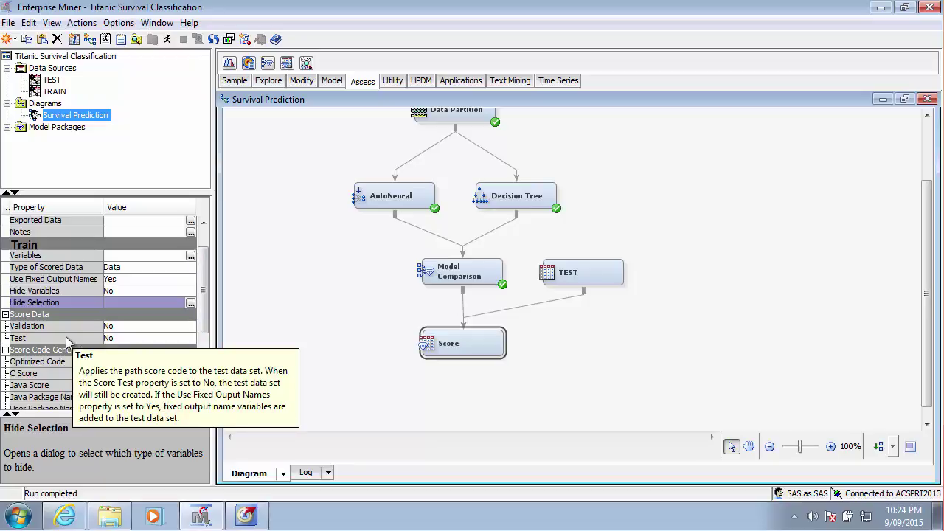
mouse_move(204, 327)
mouse_down()
mouse_move(182, 354)
mouse_move(182, 379)
mouse_move(206, 320)
mouse_move(198, 338)
mouse_up()
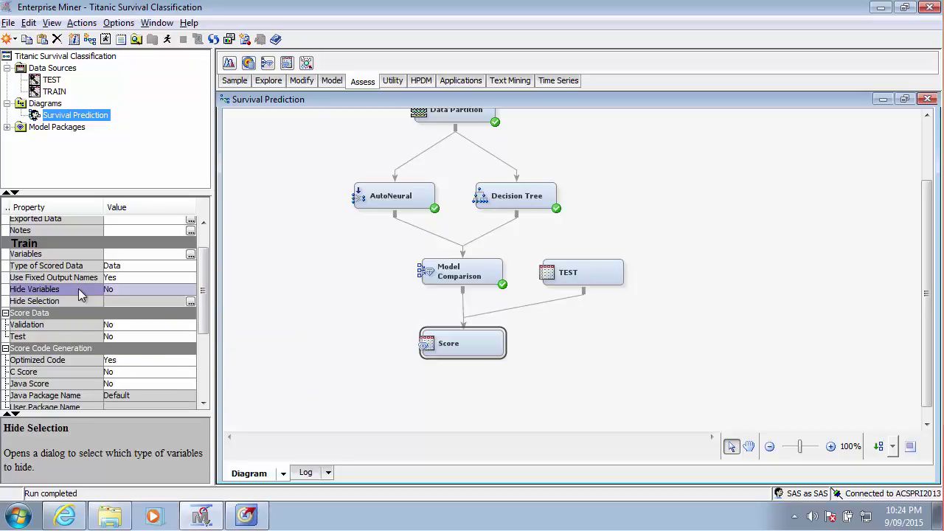
Step: Inspect the variable roles in Hide Selection with Hide Variables set to Yes, and return Hide Variables to No
click(131, 289)
click(124, 301)
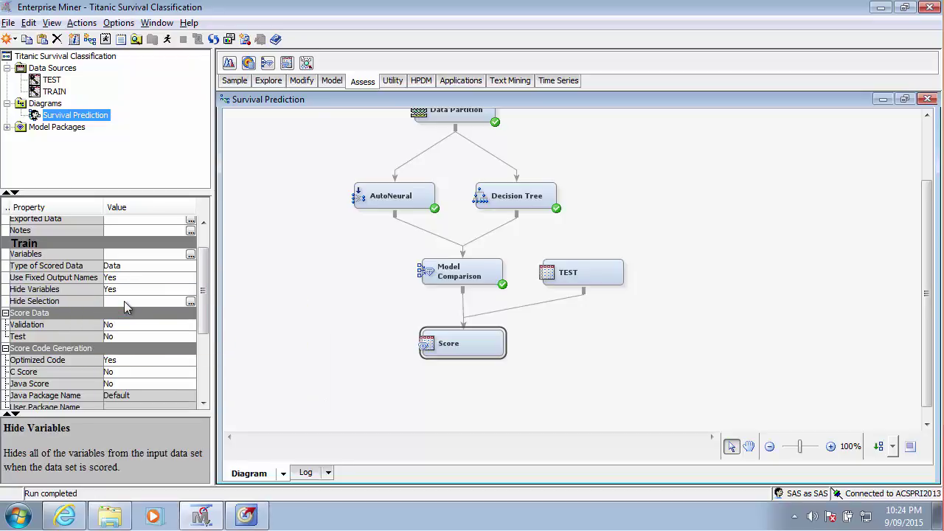
click(190, 303)
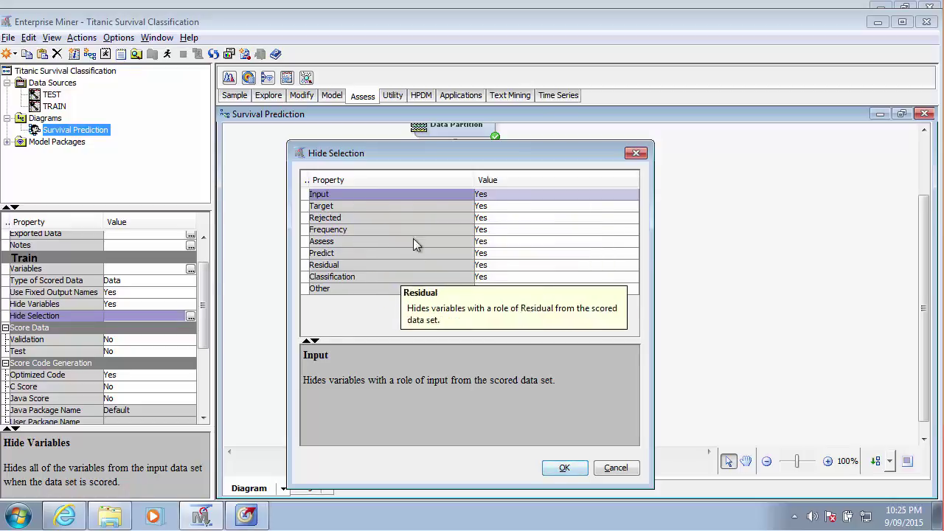
click(636, 152)
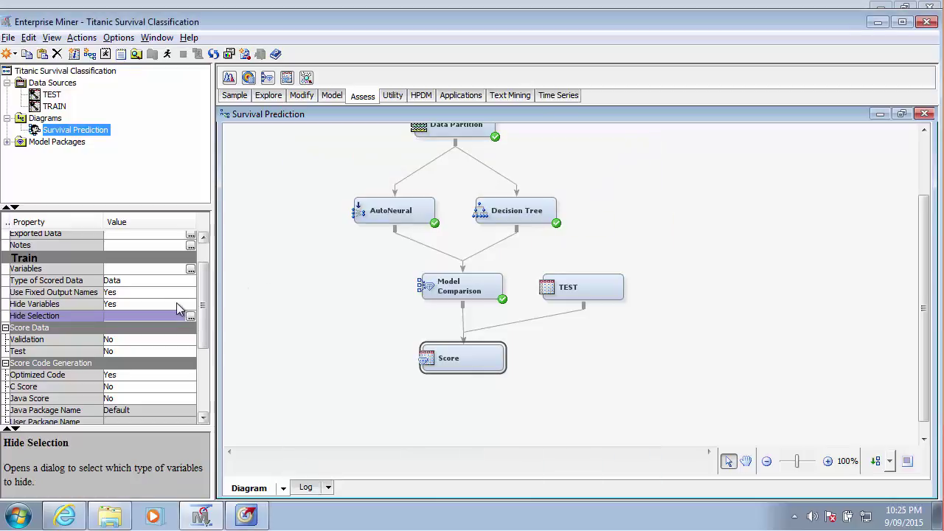
click(177, 302)
click(165, 329)
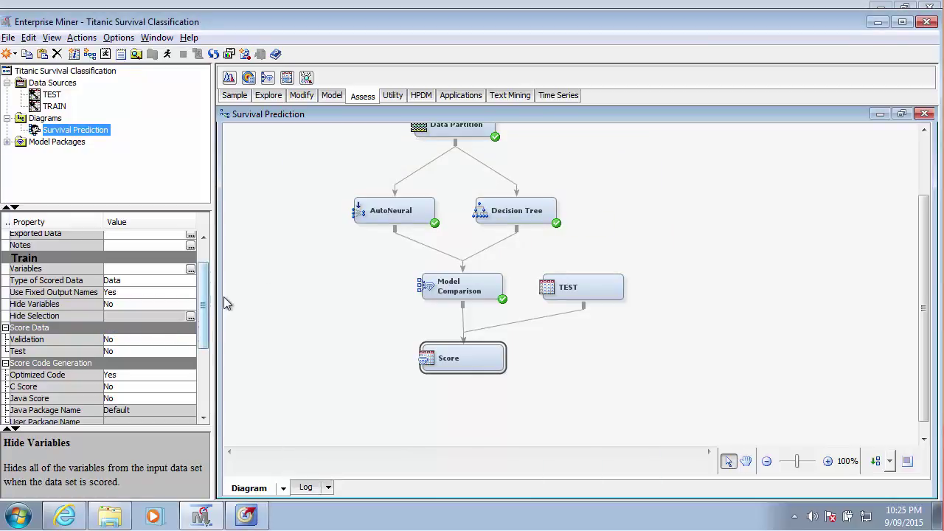
Step: Set the Test property under the Score node's Score Data settings to Yes
drag(203, 305, 195, 336)
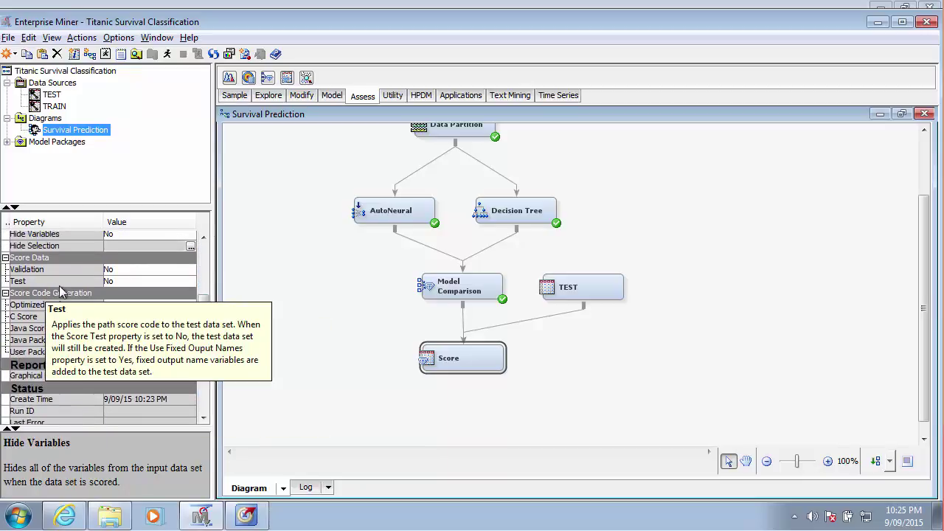
click(121, 281)
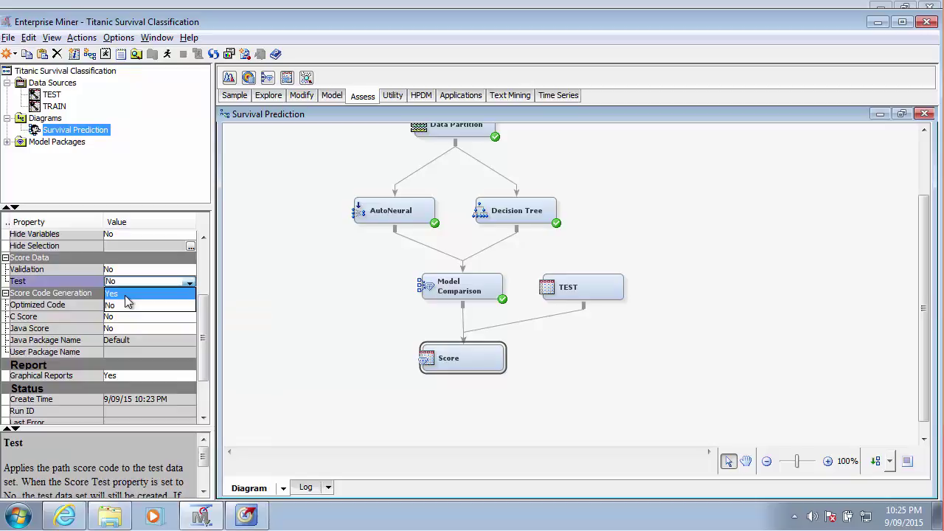
click(125, 294)
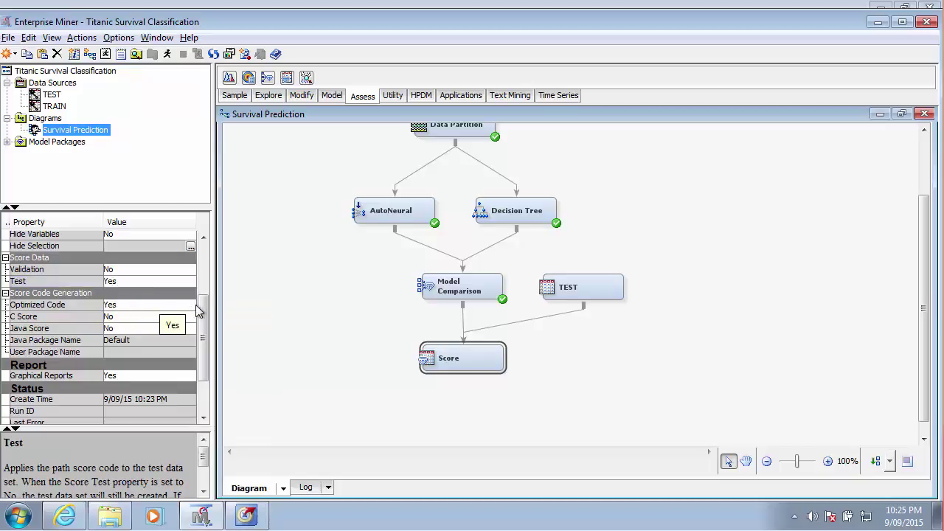
Step: Check the Score node's Imported Data ports and close the list
drag(205, 312, 204, 249)
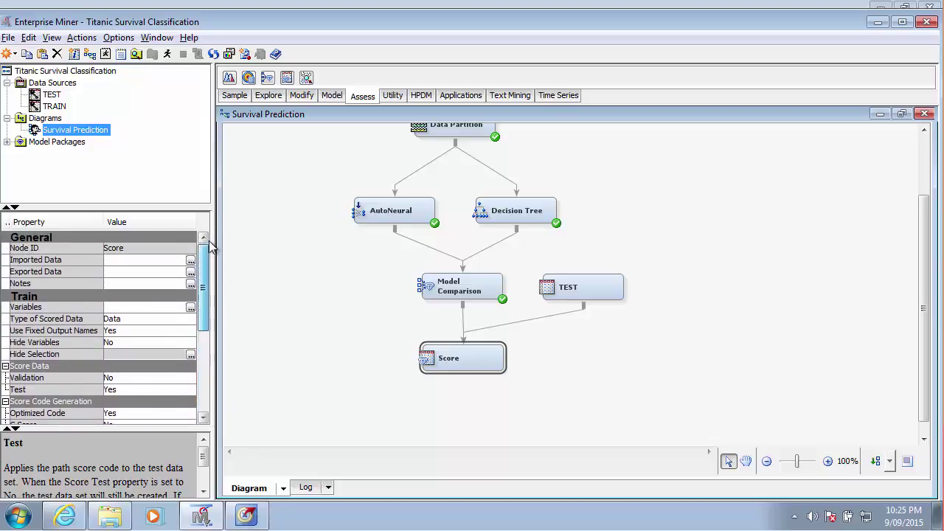
click(197, 262)
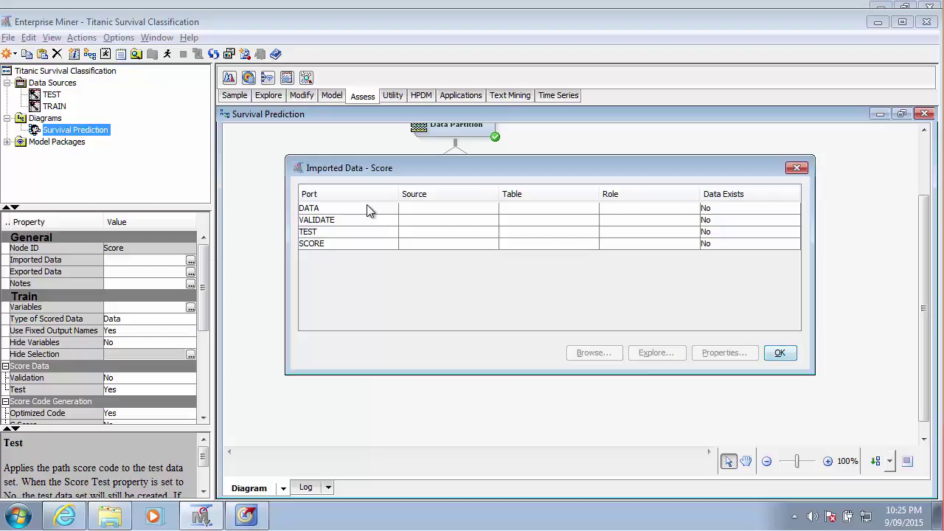
click(795, 168)
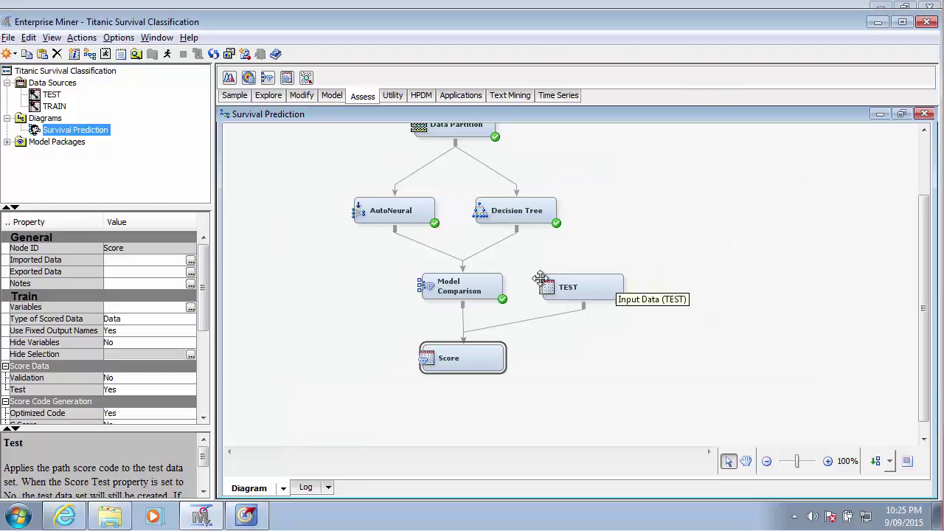
Step: Update the path to the Score node and recheck its Imported Data ports
right_click(457, 358)
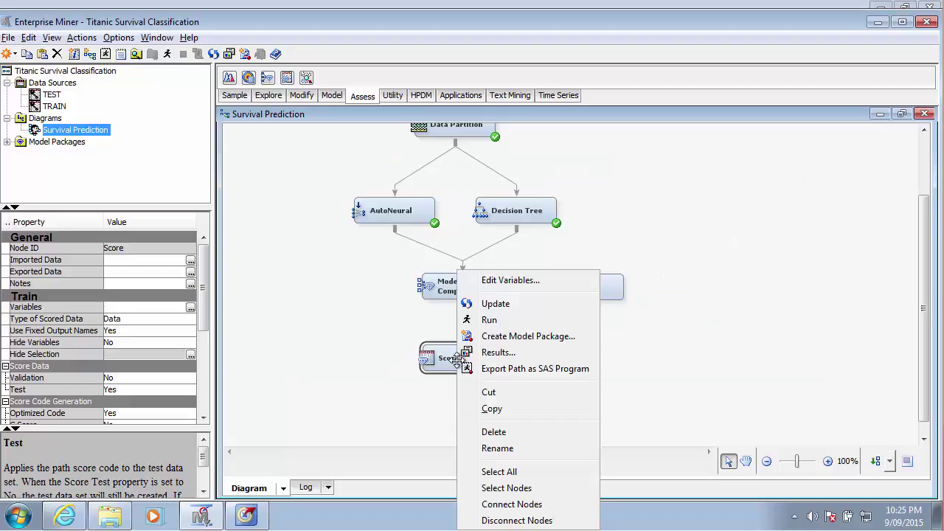
click(490, 319)
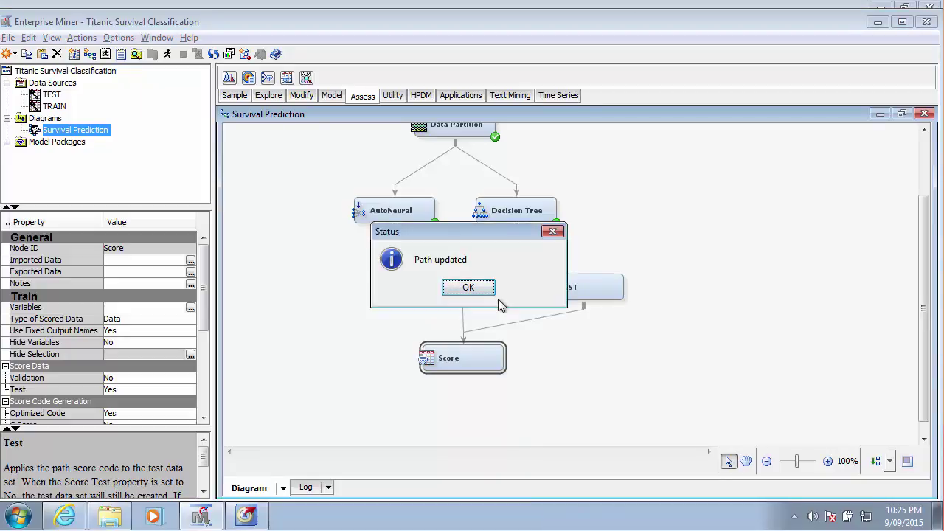
key(Return)
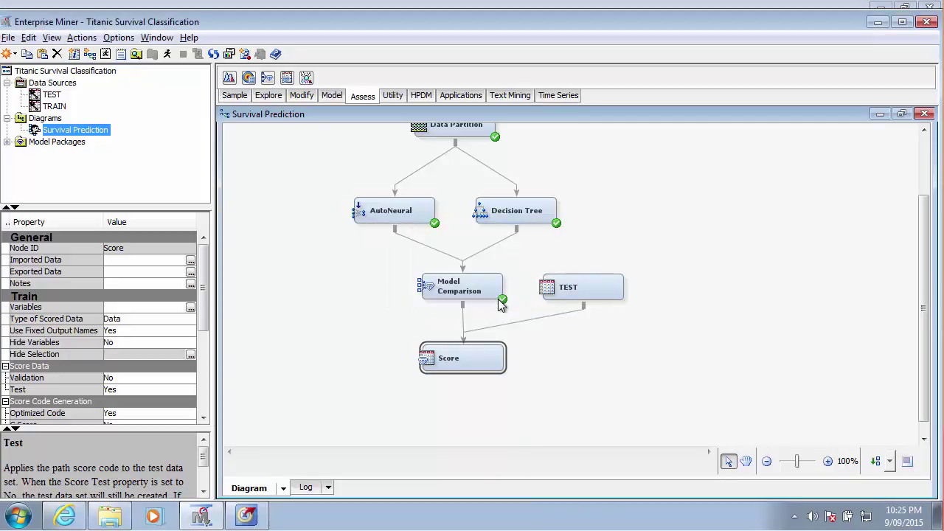
click(190, 261)
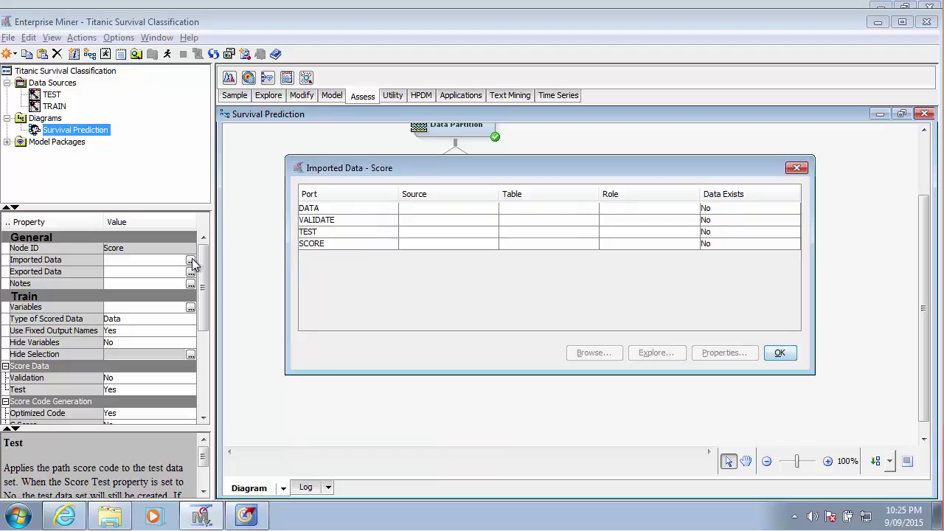
click(796, 168)
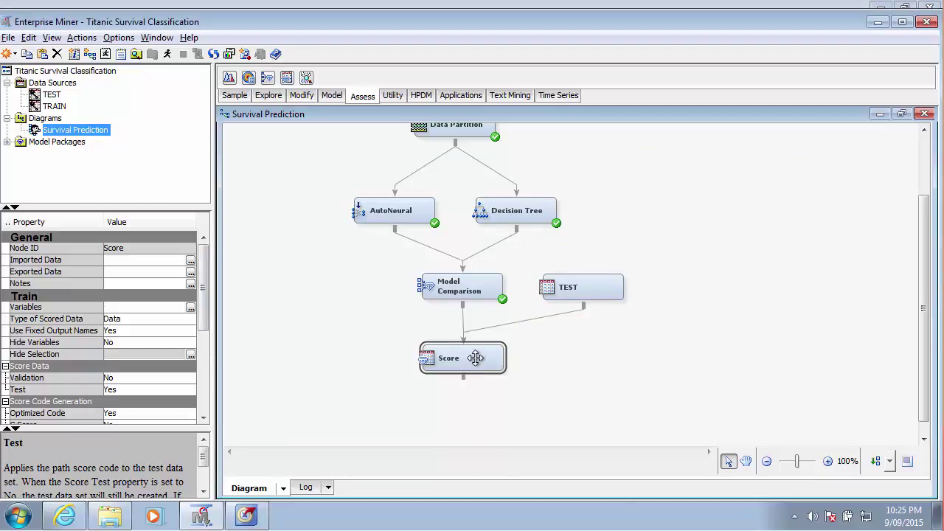
Step: Run the Survival Prediction diagram path through the Score node, confirming the run
right_click(475, 357)
click(513, 320)
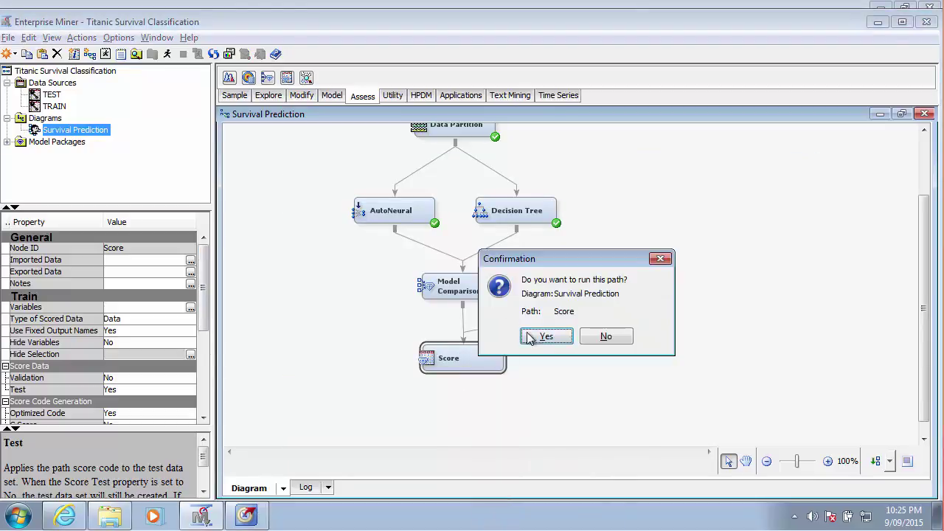
click(529, 338)
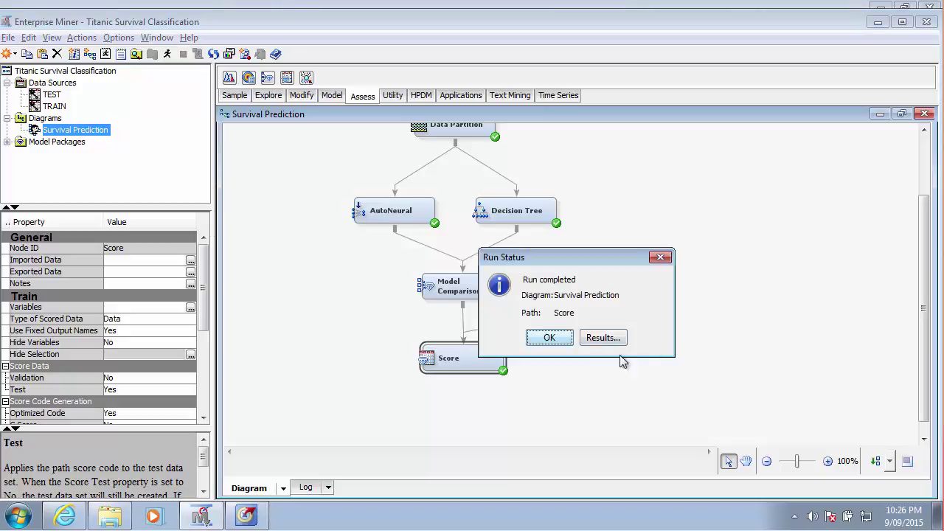
Step: Open the Score node's results and widen the Variable Label column in the Output Variables table
click(605, 338)
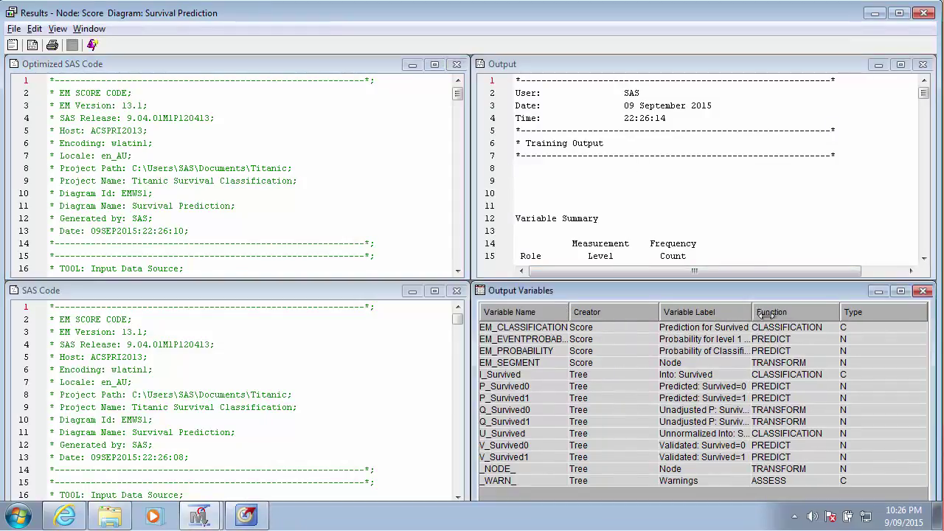
drag(747, 311, 803, 326)
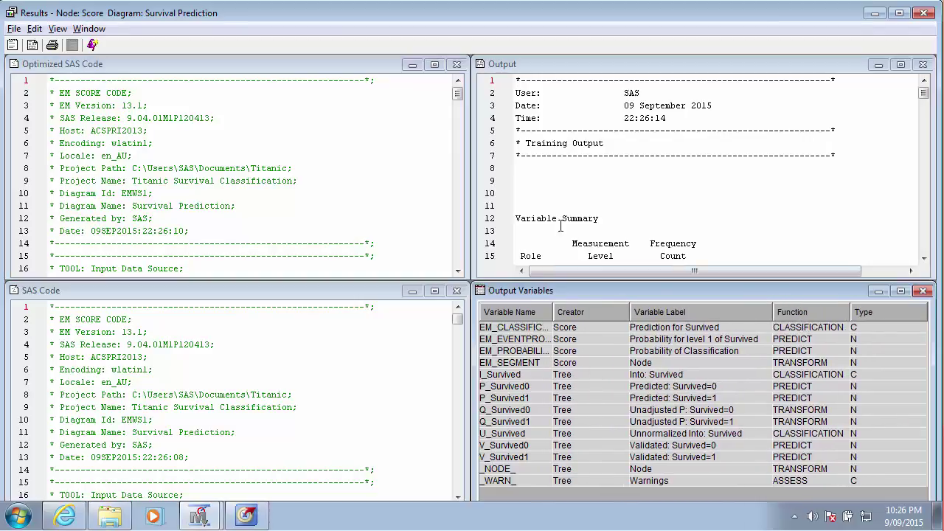
Step: Close the Score node's results and review the Score node's full list of properties
click(924, 13)
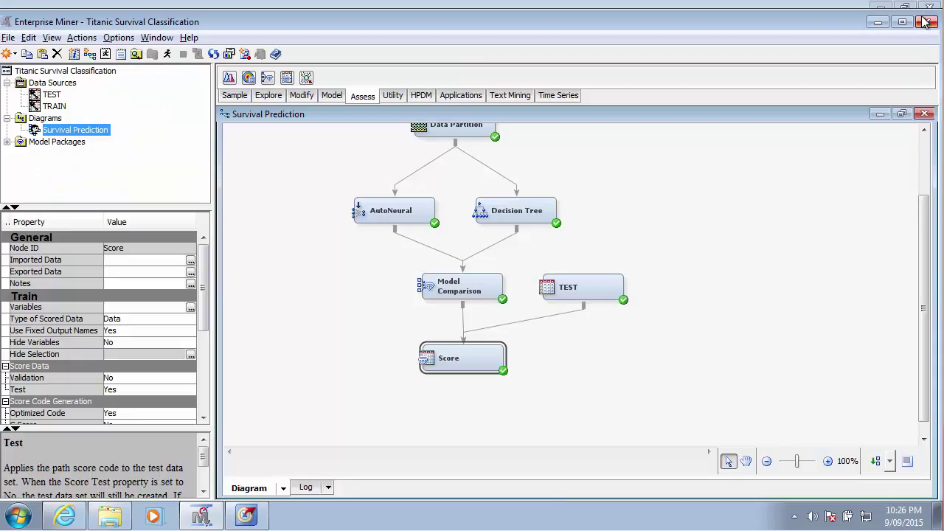
click(639, 354)
click(447, 358)
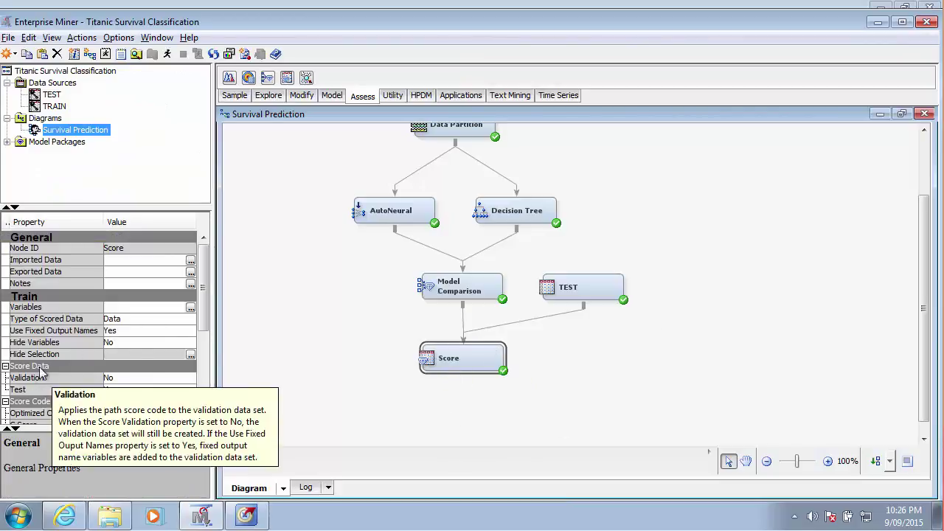
drag(205, 302, 212, 391)
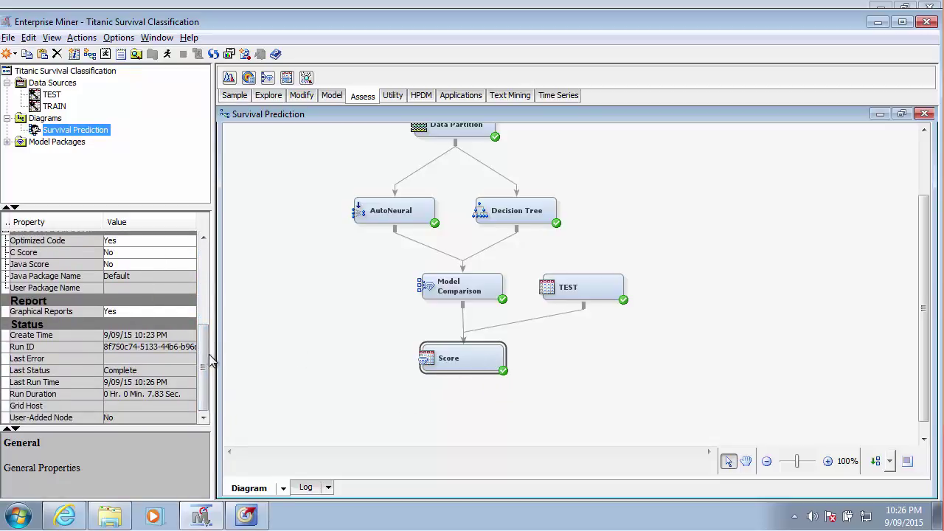
drag(207, 359, 210, 258)
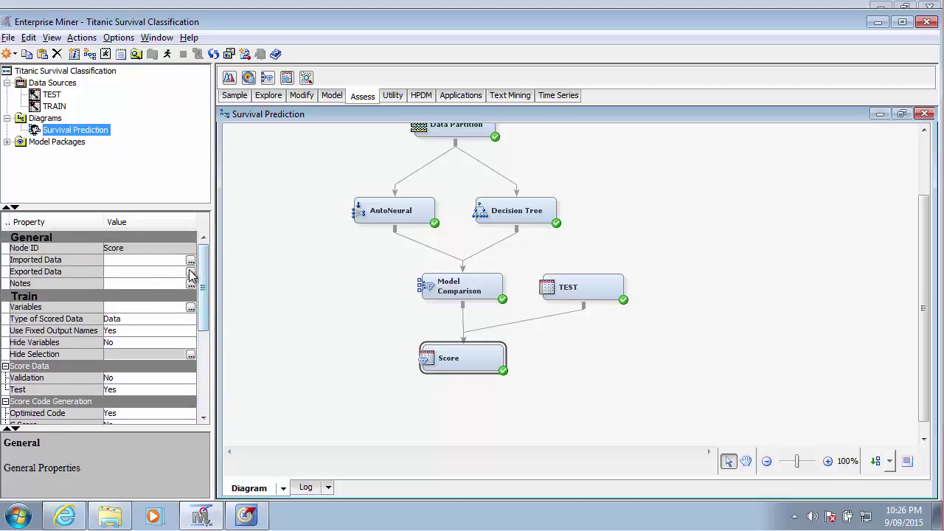
Step: Open the Score node's Exported Data ports and explore the TEST port's table, EMWS1.Score_TEST
click(191, 271)
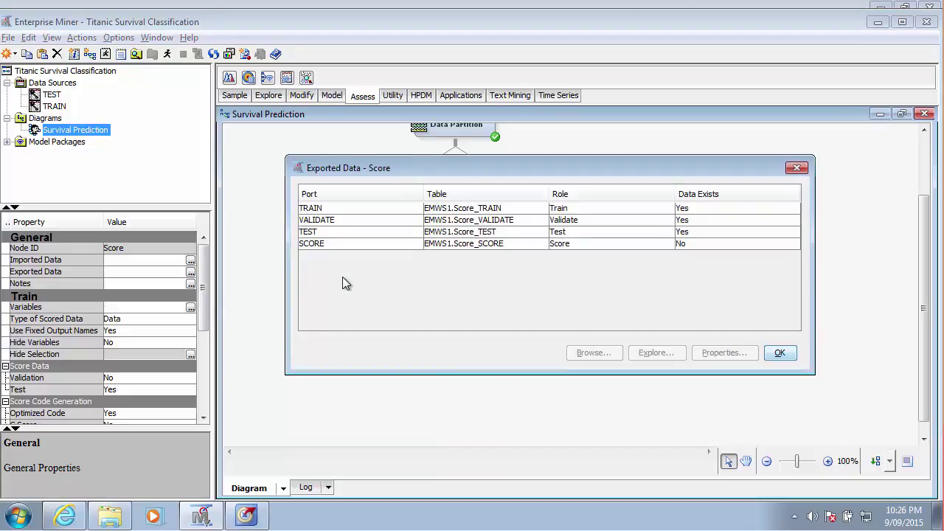
click(338, 231)
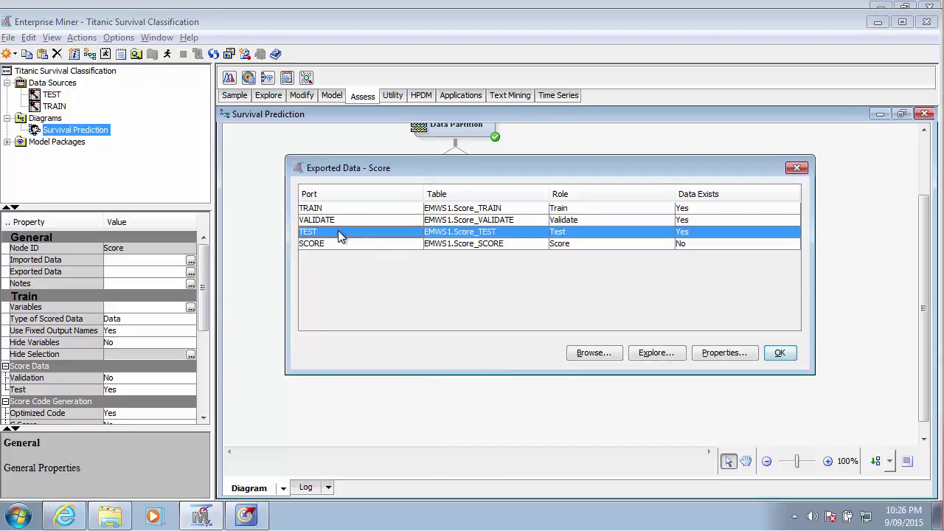
click(650, 357)
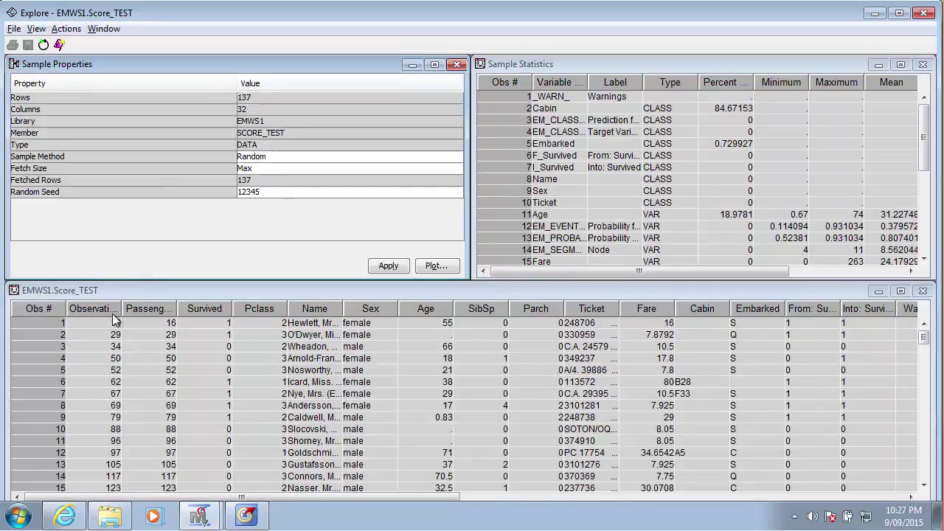
Step: Widen the Observation Number and PassengerId columns in the EMWS1.Score_TEST table and look through its rows
drag(124, 308, 197, 326)
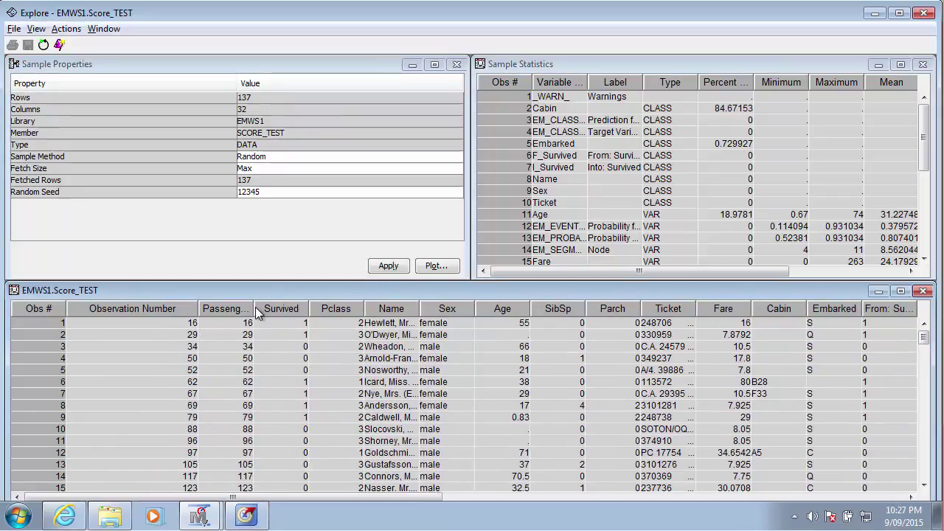
drag(256, 307, 307, 316)
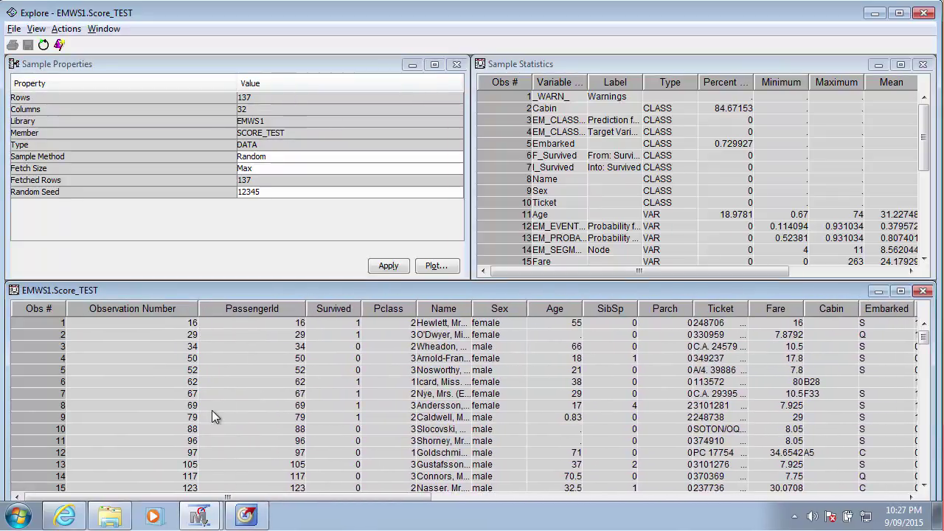
scroll(254, 363, down, 20)
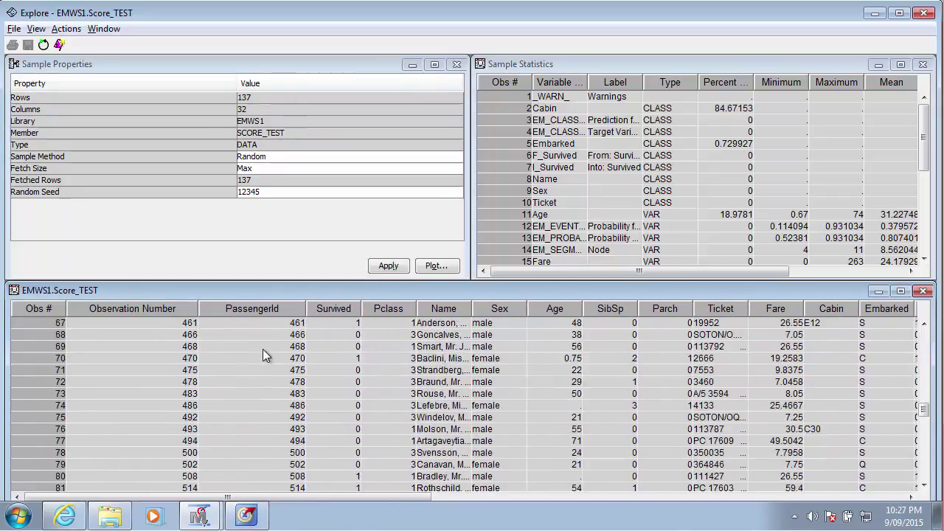
scroll(262, 348, down, 6)
drag(923, 433, 928, 324)
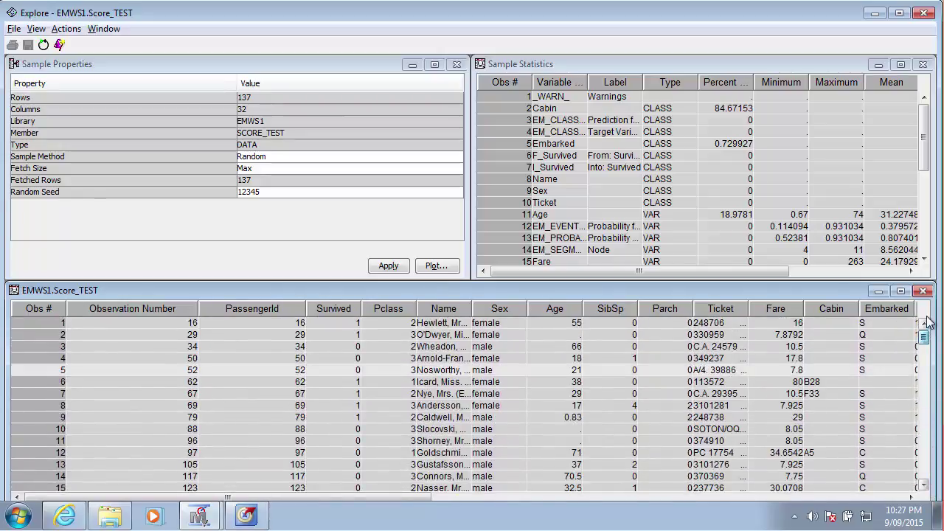
Step: Close the Sample Statistics view, the Score_TEST exploration and the Score node's Exported Data list
click(922, 65)
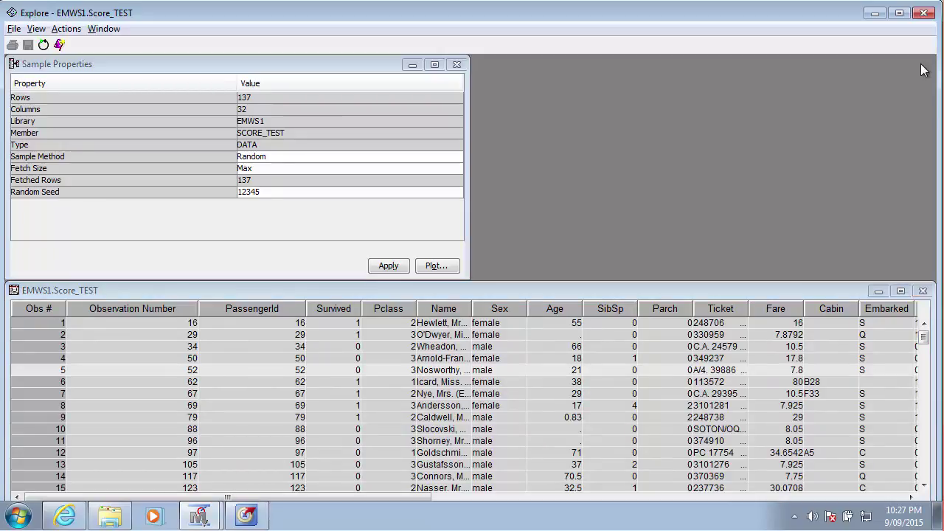
click(923, 13)
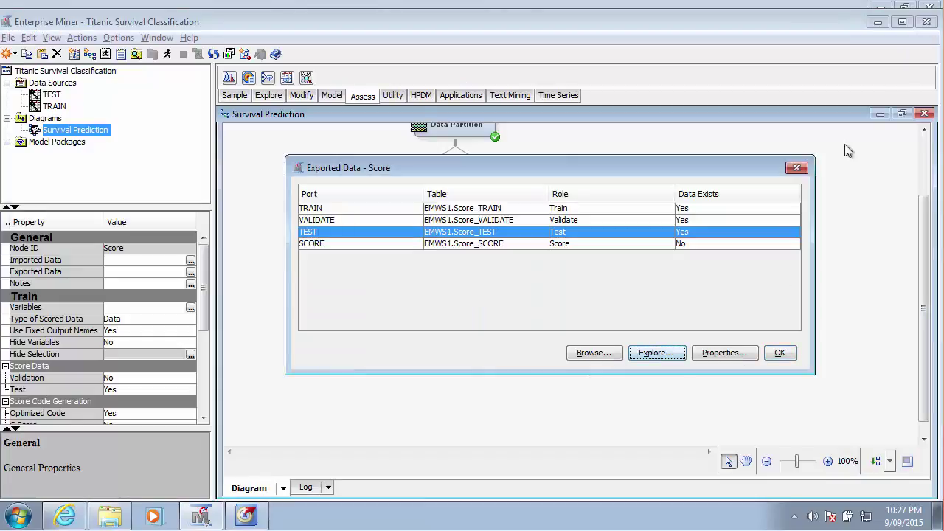
click(797, 168)
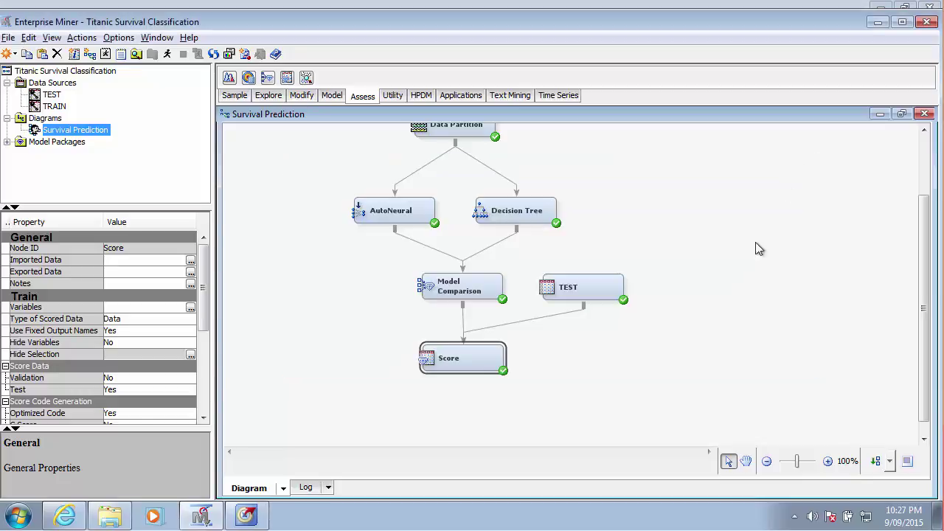
Step: Review the properties of the TEST, TRAIN and Data Partition nodes, including the partition's data set allocations
click(606, 285)
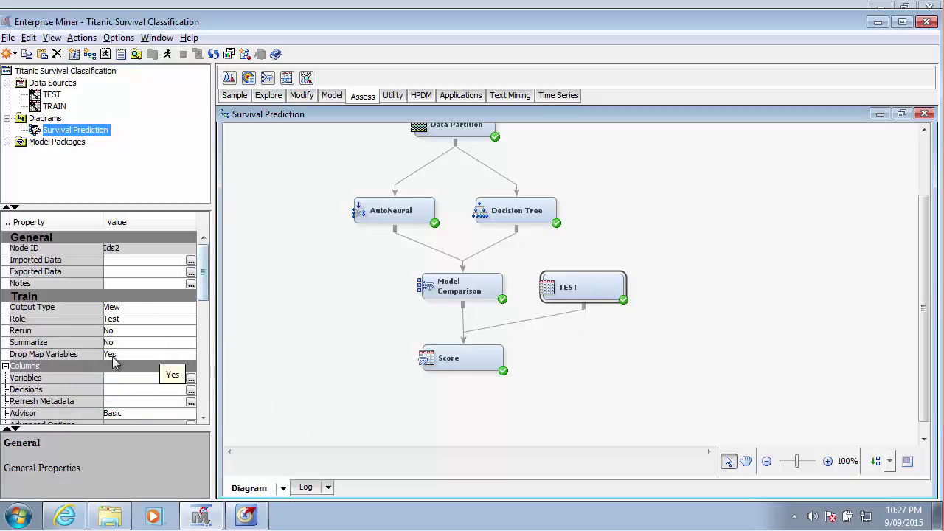
click(759, 270)
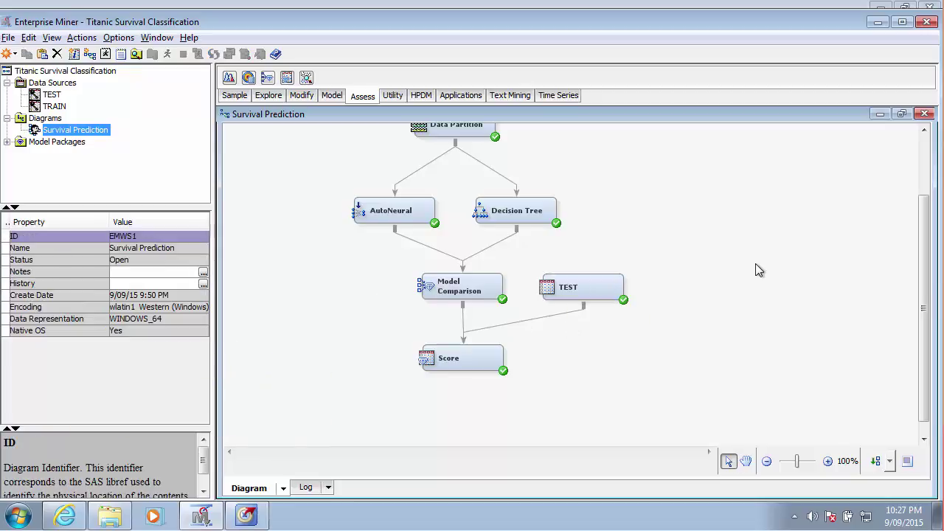
scroll(723, 250, up, 3)
click(465, 145)
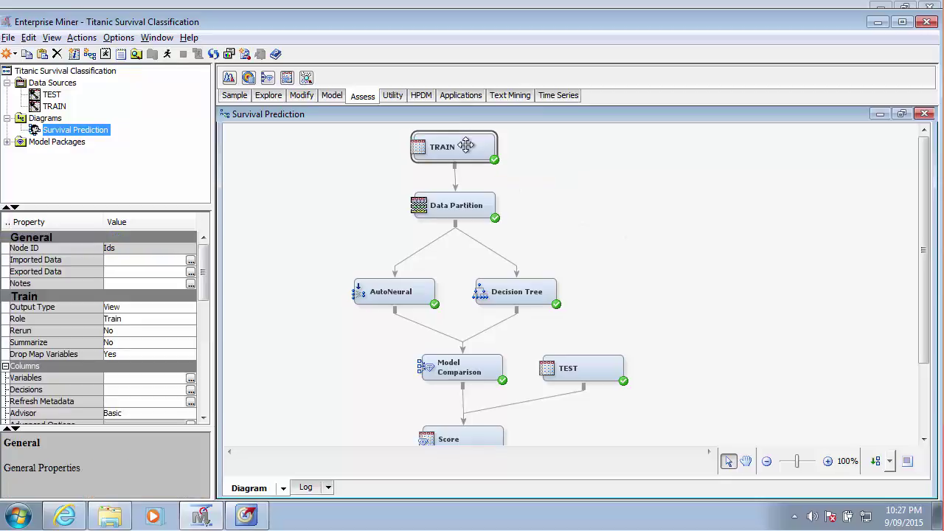
click(460, 208)
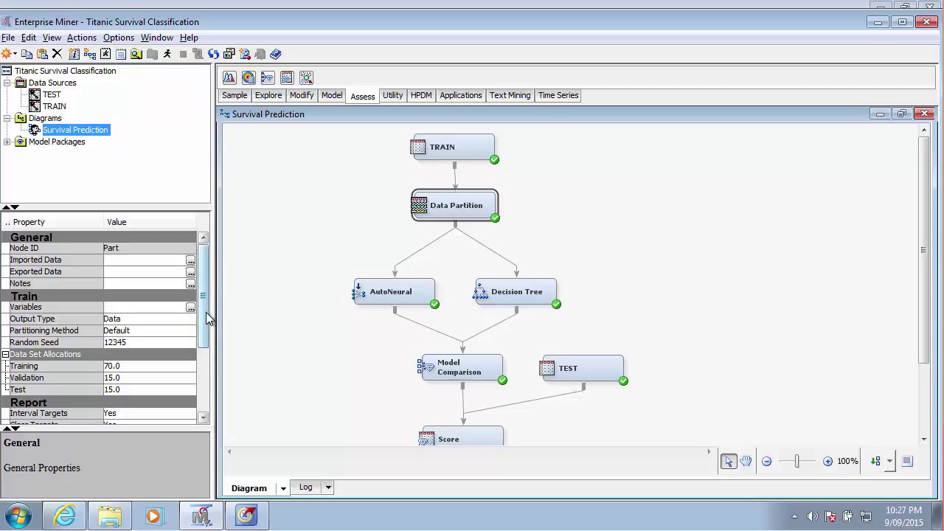
drag(204, 317, 197, 372)
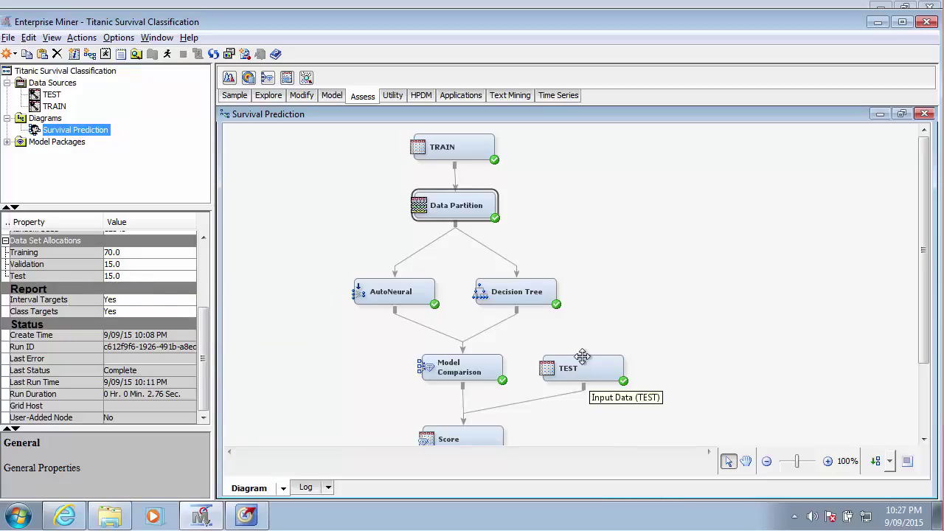
Step: Set the role of the TEST input data node to Score
click(664, 317)
scroll(671, 302, down, 3)
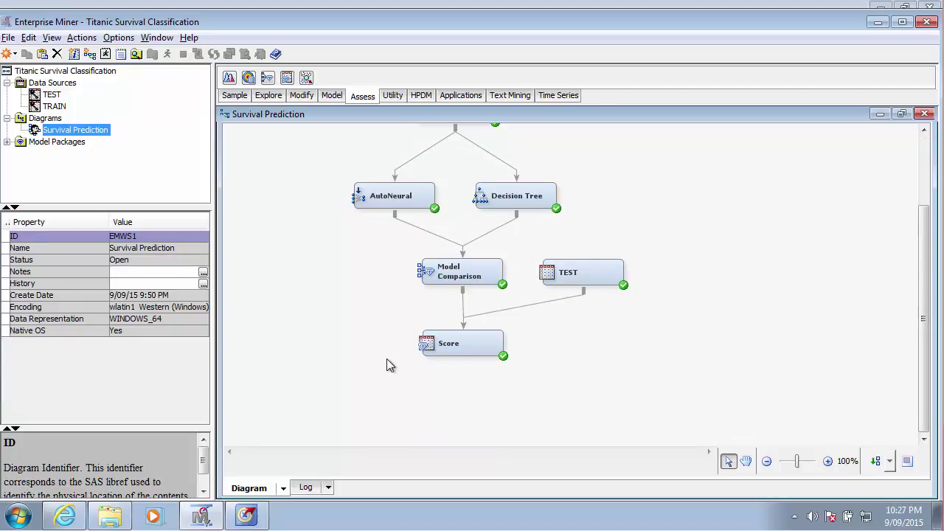
click(572, 272)
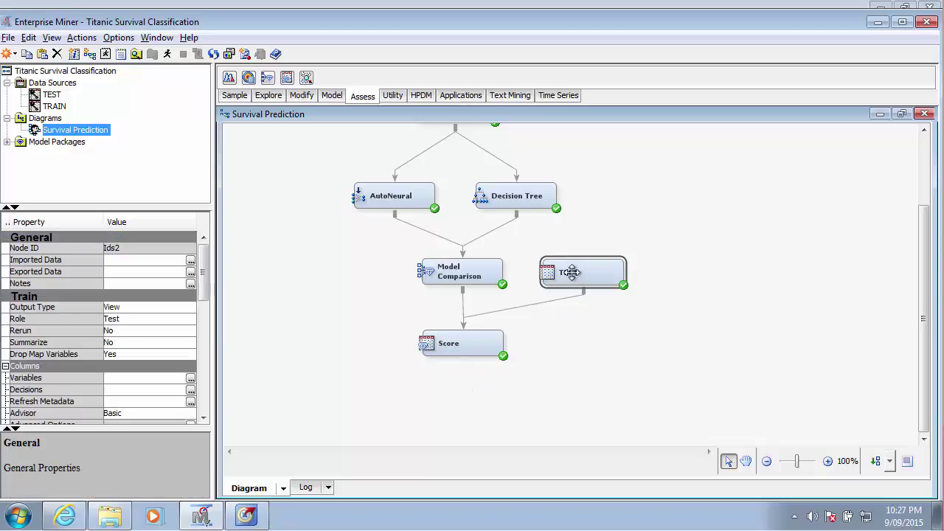
click(189, 318)
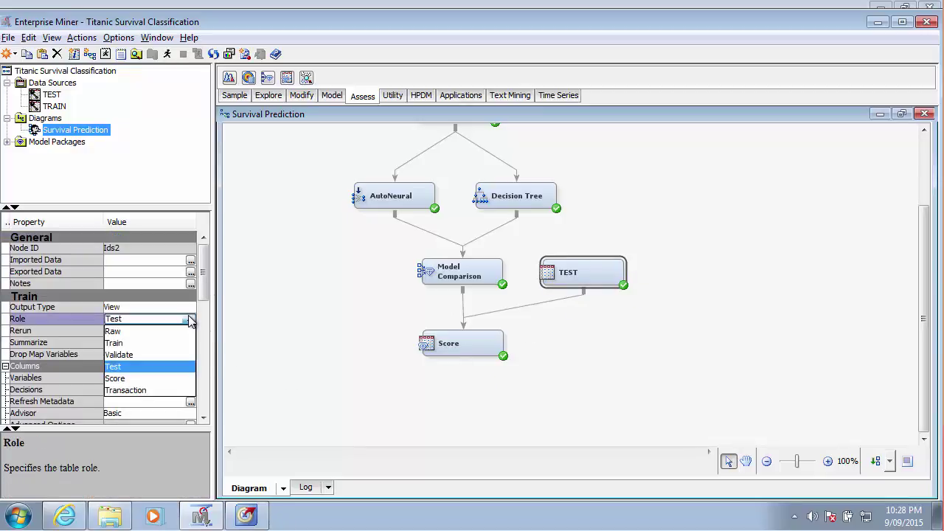
click(132, 380)
Step: Update the path to the Score node and check the node's Score Data properties
click(470, 340)
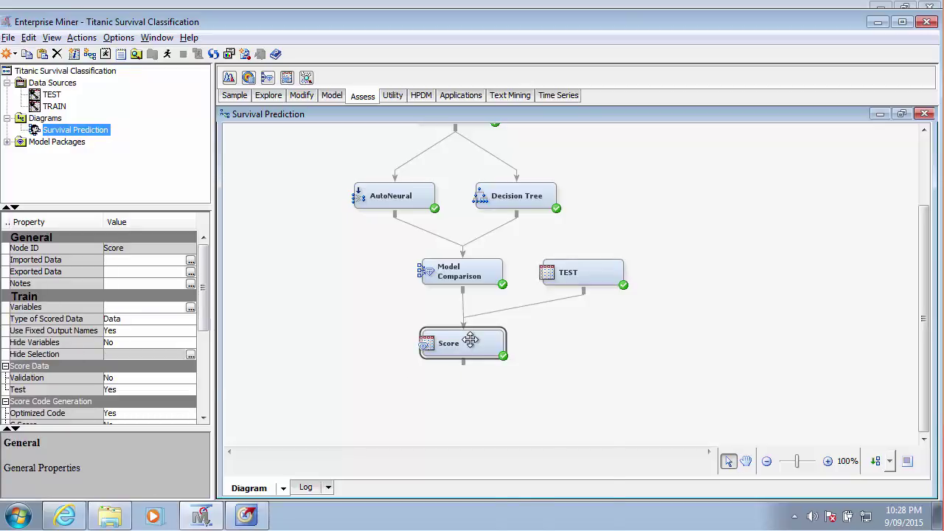
right_click(470, 340)
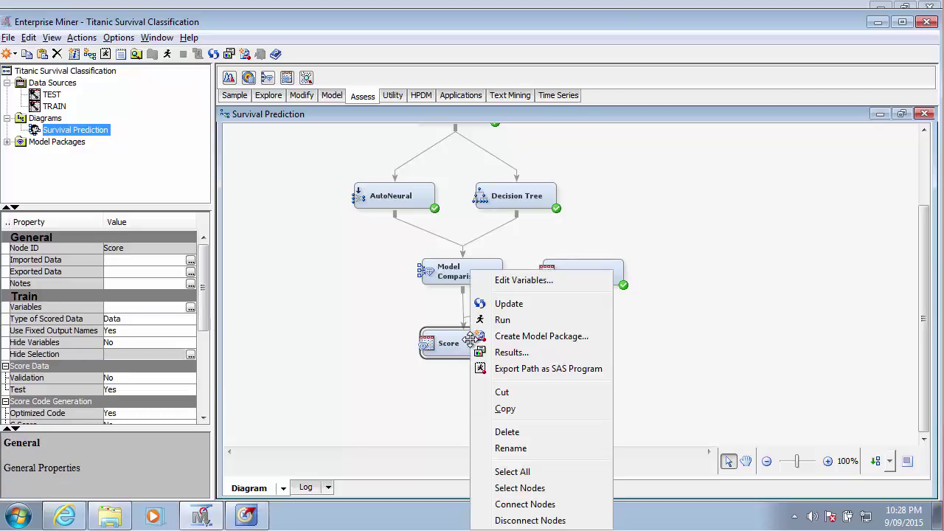
click(515, 308)
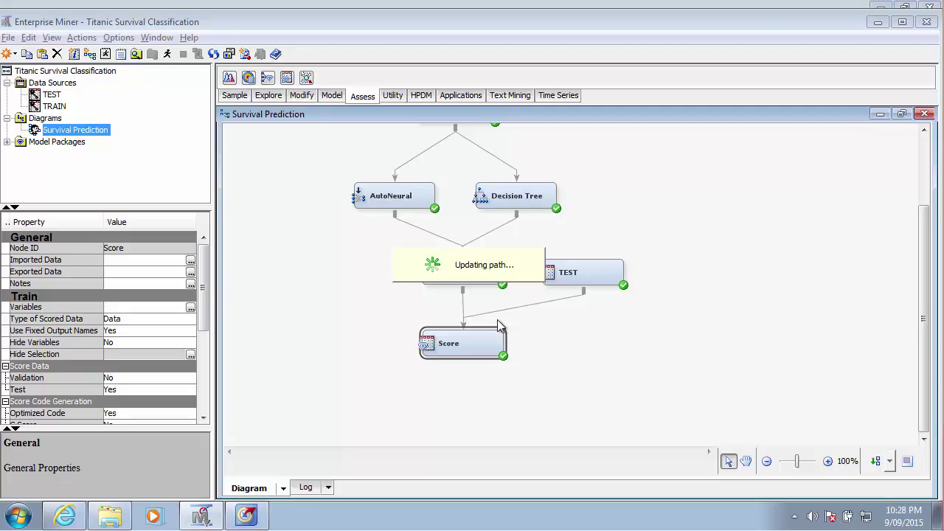
click(467, 288)
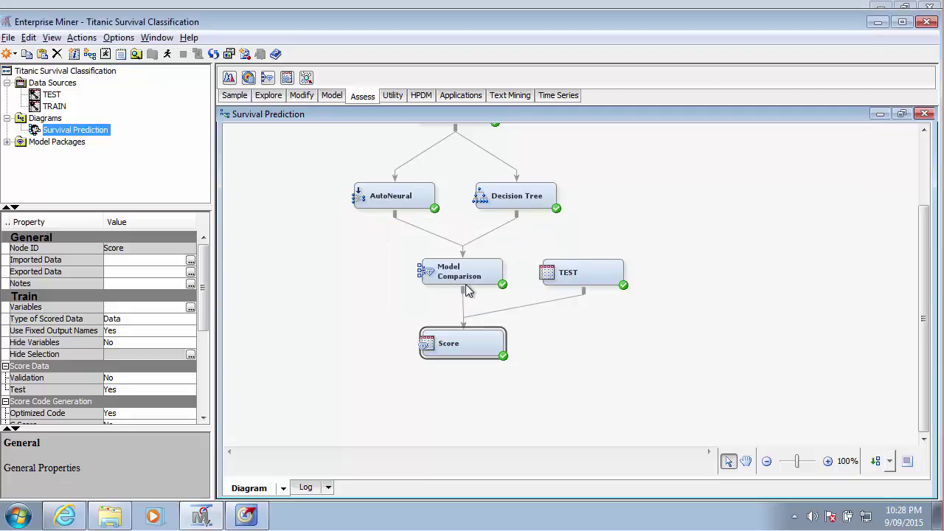
drag(203, 305, 201, 347)
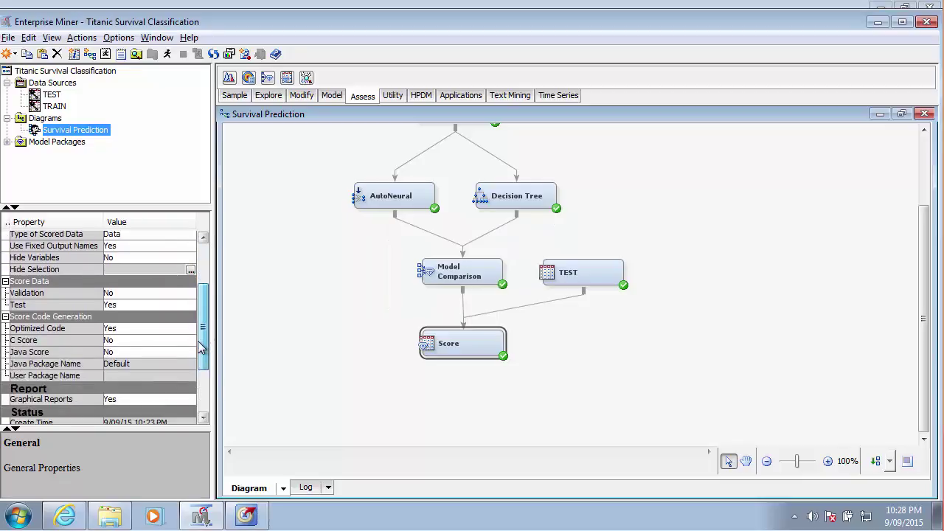
mouse_move(77, 308)
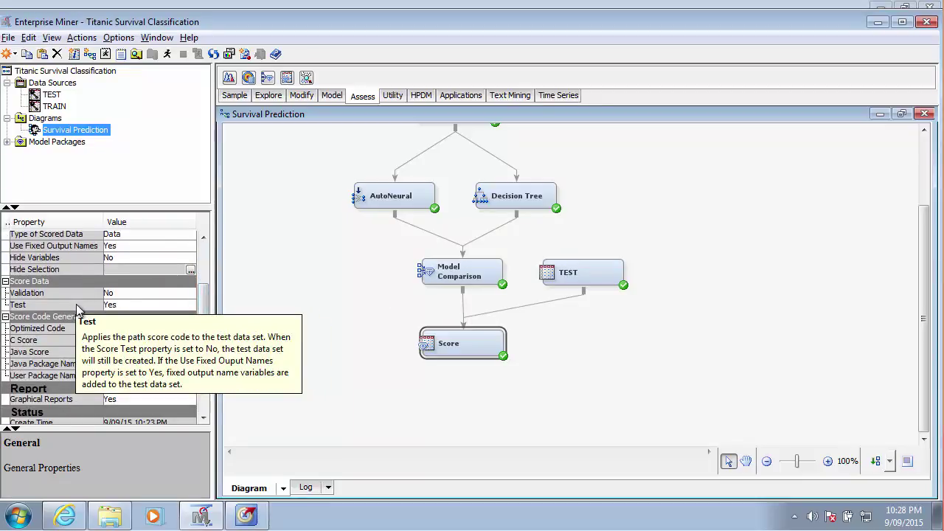
Step: Rerun the Survival Prediction path through the Score node, confirming the run and dismissing the completion notice
right_click(478, 354)
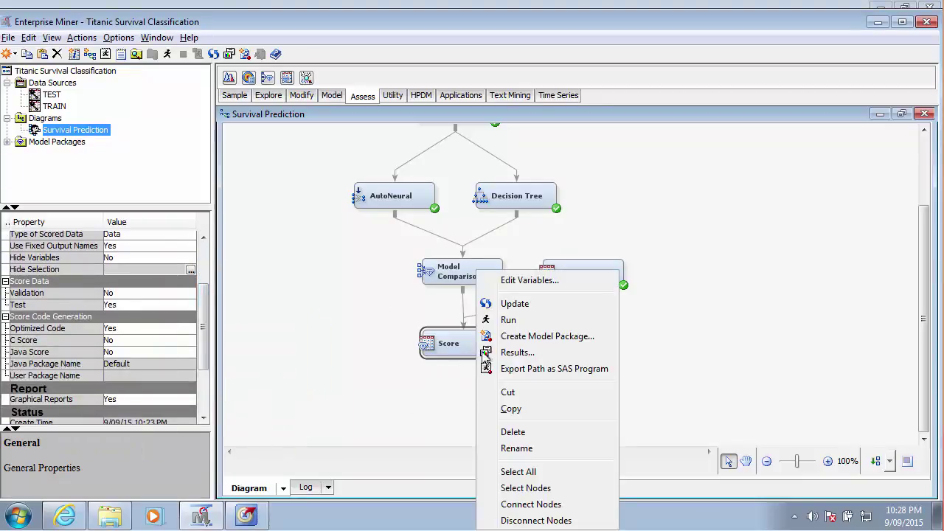
click(506, 319)
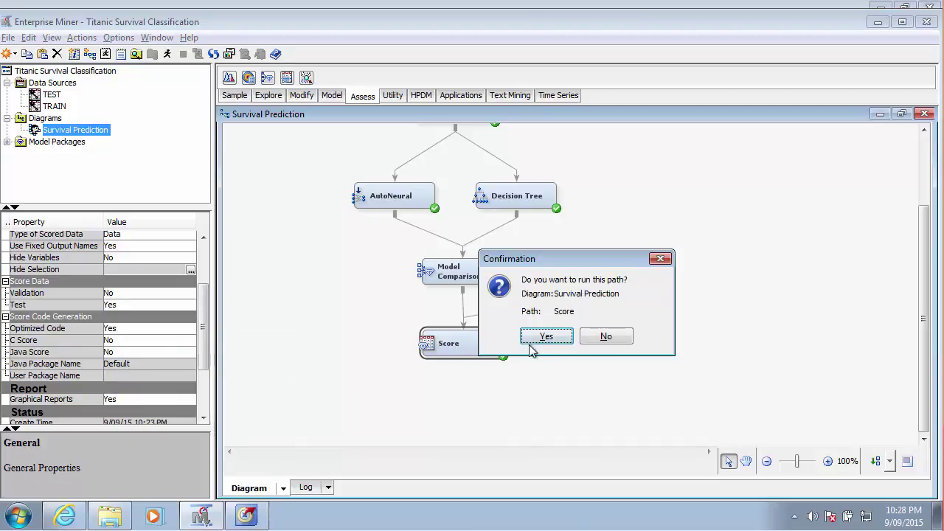
click(535, 339)
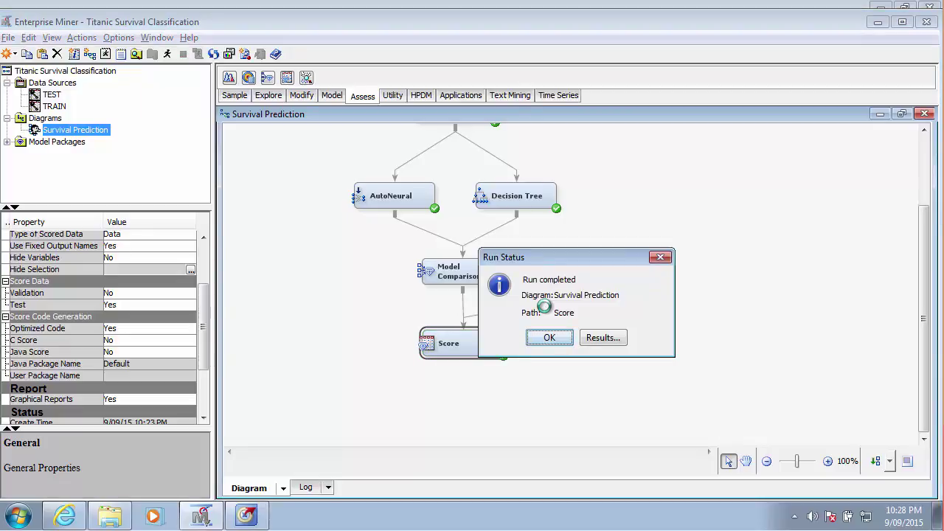
click(549, 337)
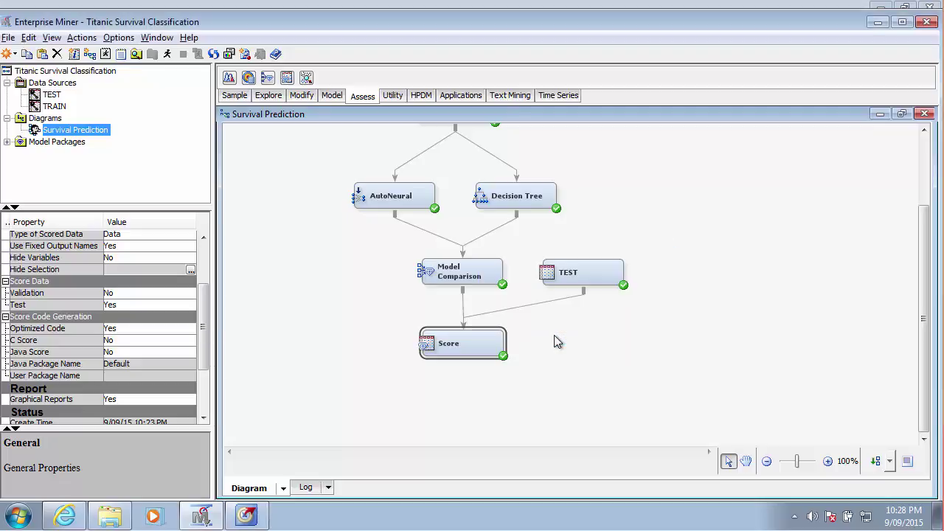
Step: Open the Score node's exported data and explore the SCORE table, EMWS1.Score_SCORE
right_click(458, 343)
key(Escape)
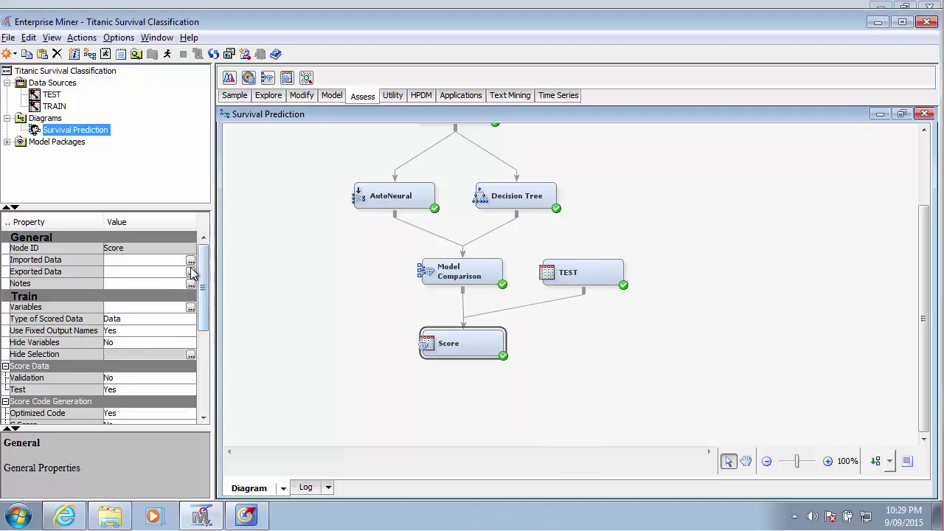
click(191, 273)
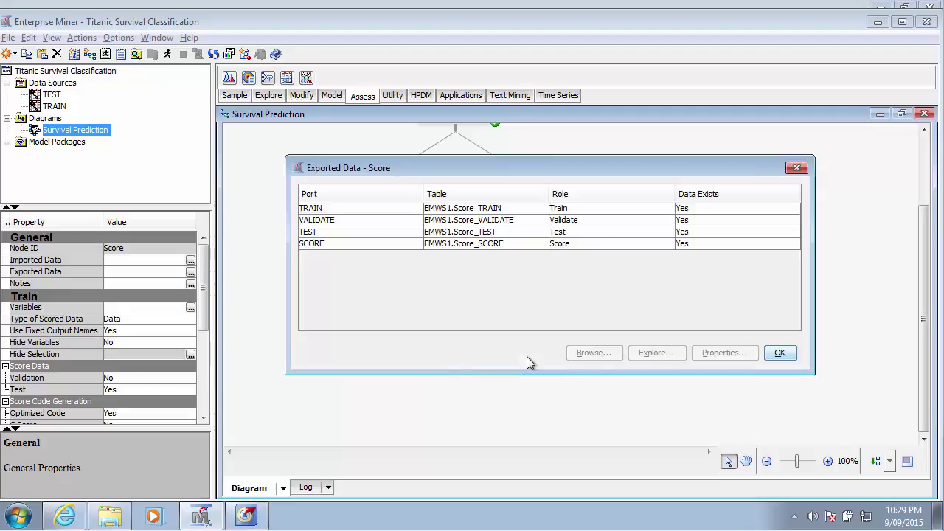
click(327, 244)
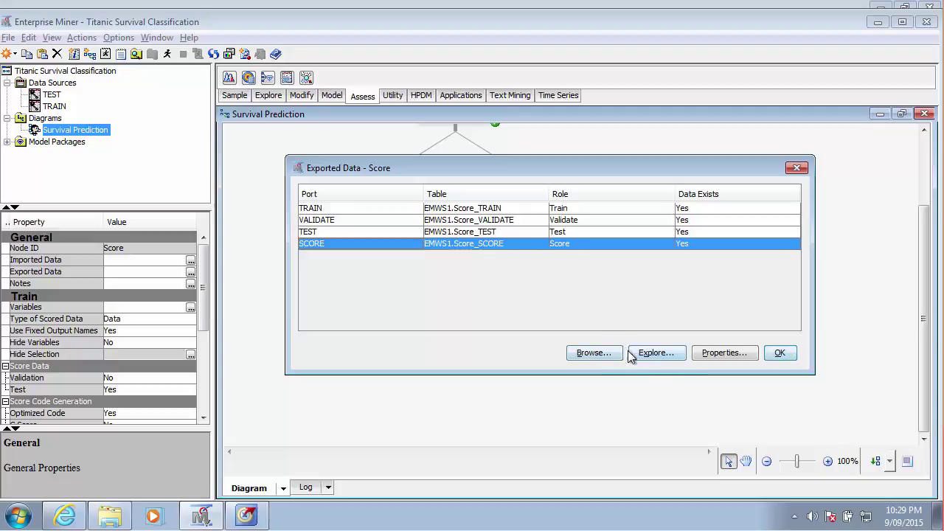
click(650, 357)
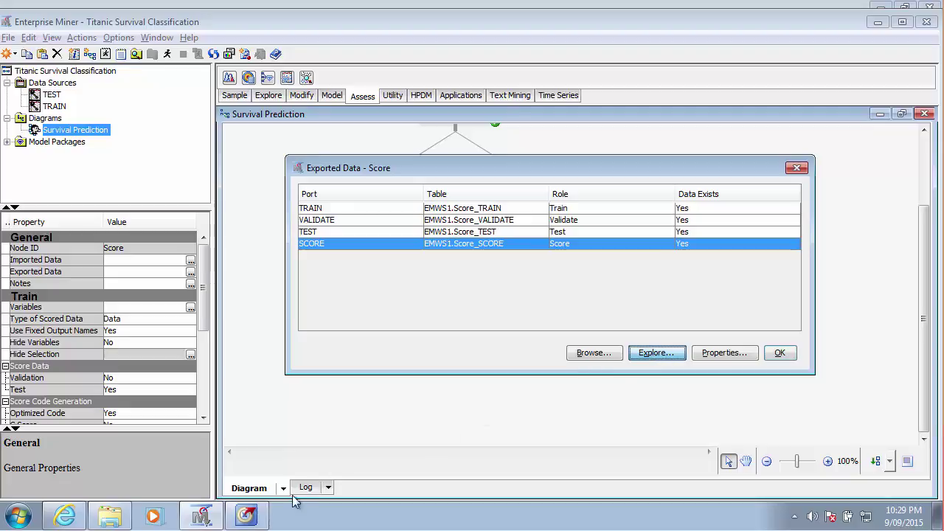
Step: Switch to SAS Enterprise Guide and examine the PassengerId column in the data imported from test.csv
click(246, 516)
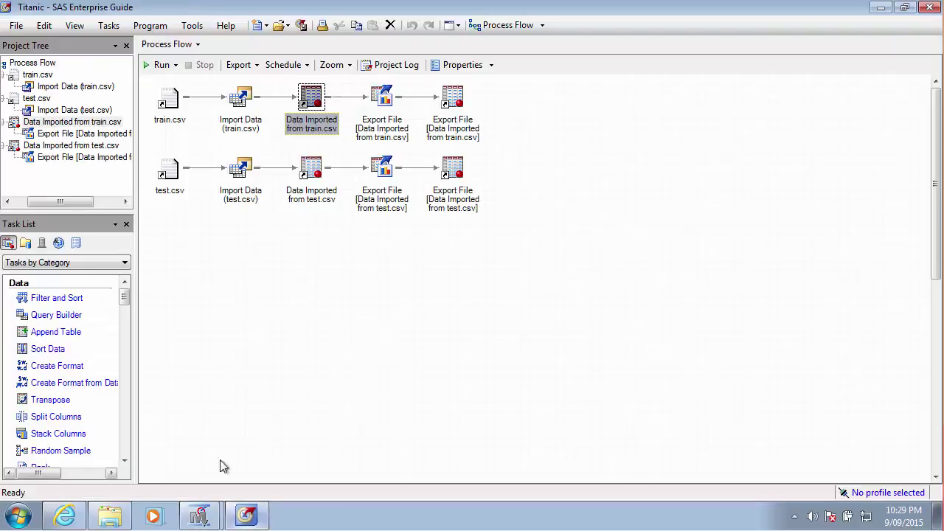
click(181, 168)
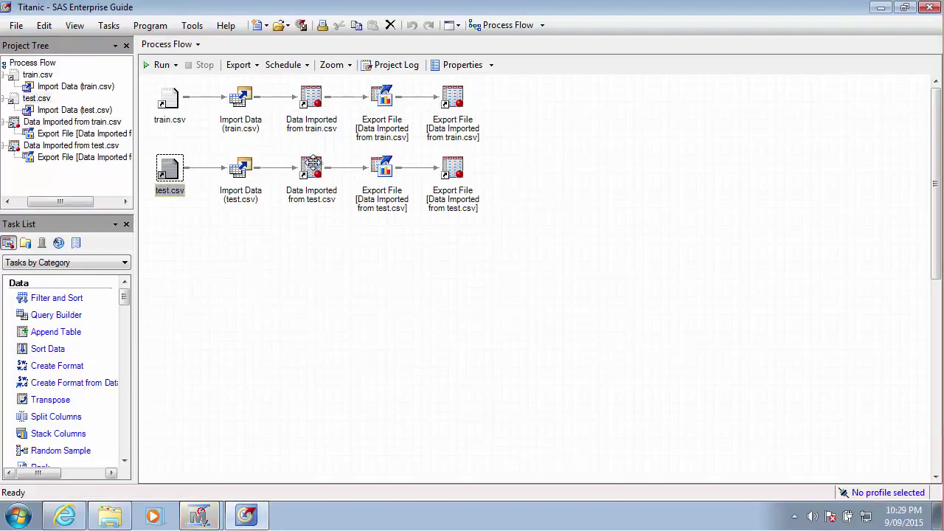
double_click(311, 167)
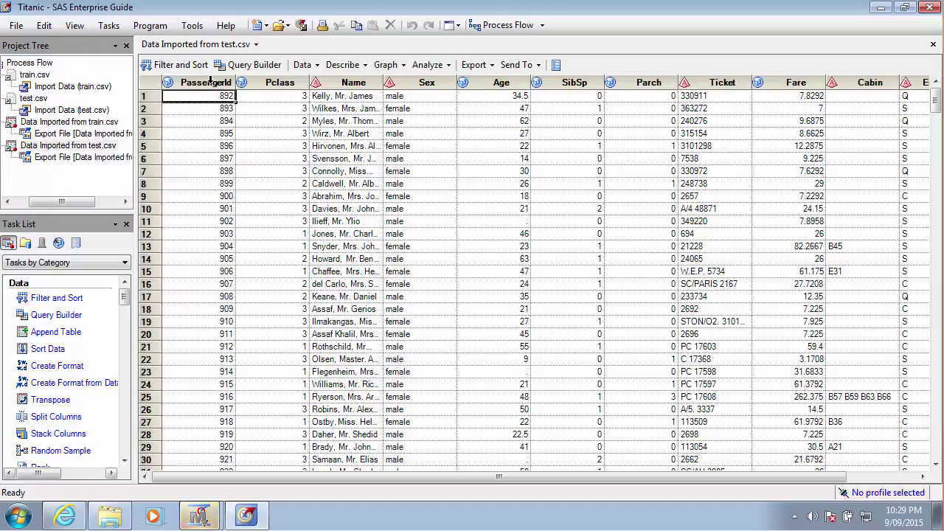
scroll(234, 173, down, 10)
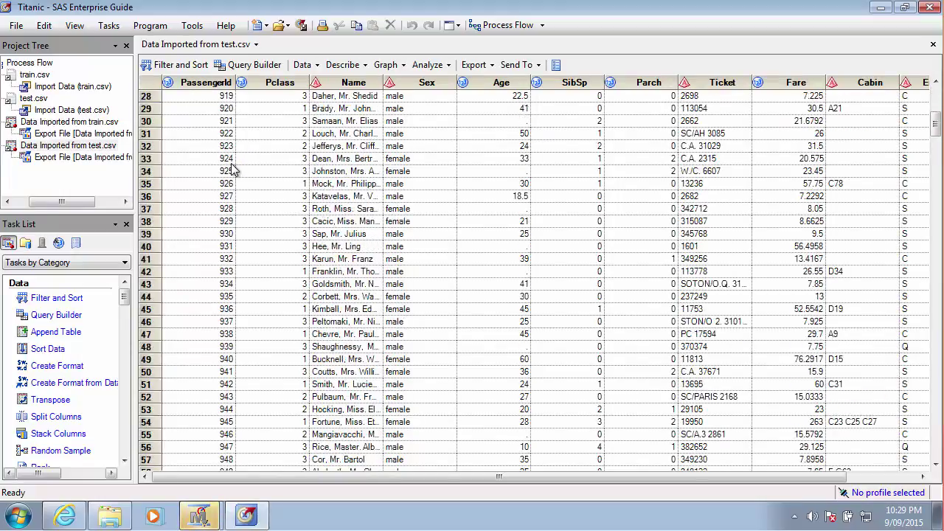
scroll(235, 170, up, 10)
click(199, 81)
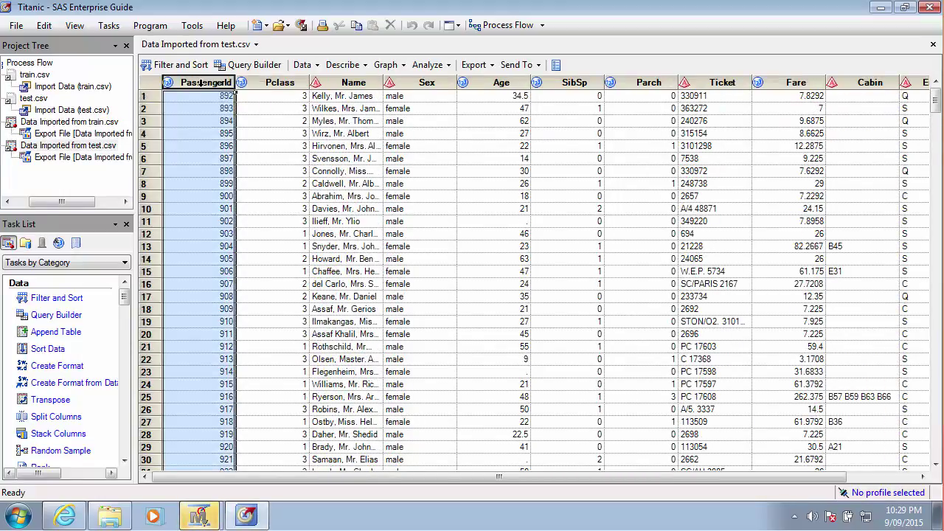
Step: Return to the explored Score_SCORE table in Enterprise Miner, widen its PassengerId column and review the scored rows
click(200, 516)
click(247, 482)
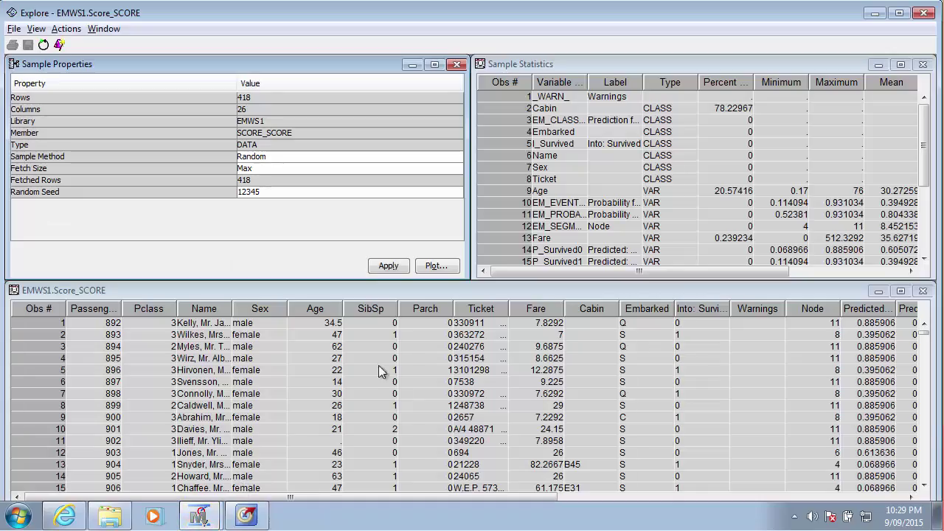
drag(122, 308, 166, 309)
scroll(146, 398, down, 20)
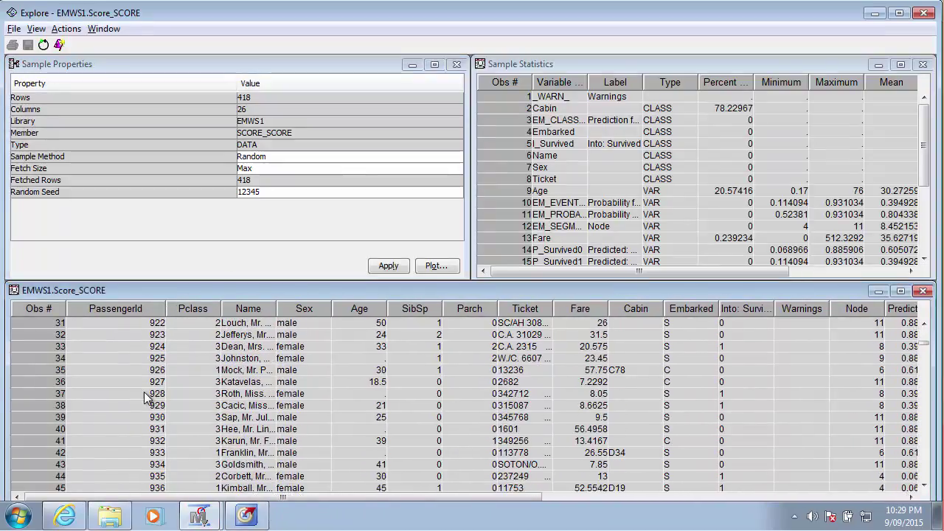
drag(923, 359, 935, 322)
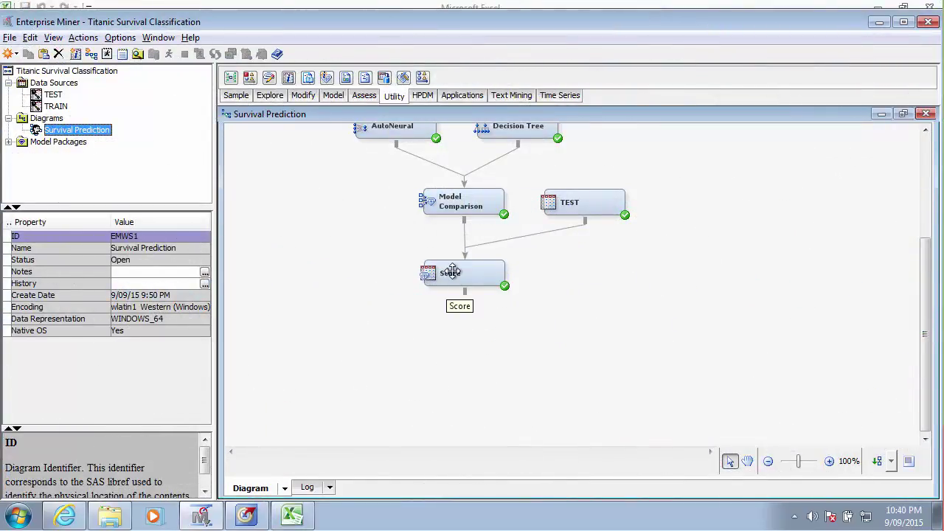
Step: Add a Save Data node below the Score node, connect Score to it and align it underneath
click(451, 271)
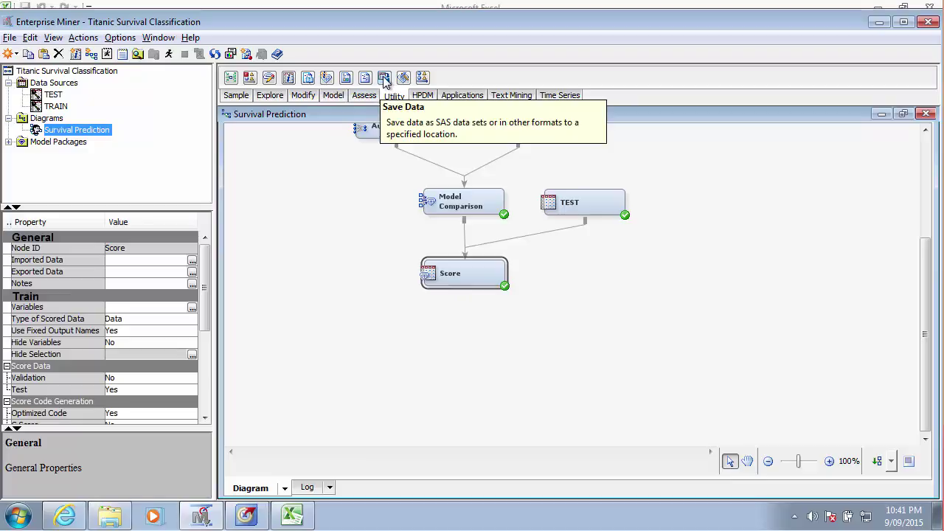
drag(383, 77, 446, 223)
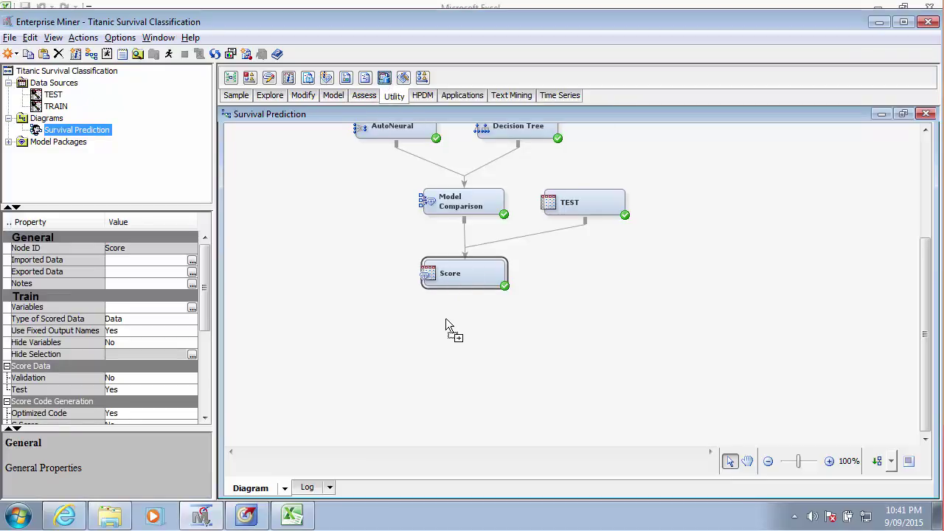
mouse_move(445, 318)
mouse_down()
mouse_move(483, 331)
mouse_move(461, 328)
mouse_up()
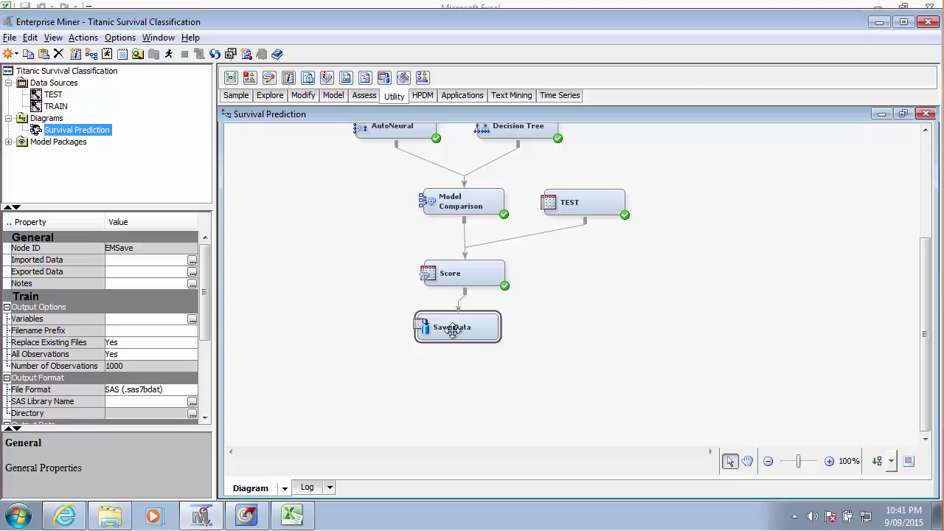
drag(443, 327, 447, 327)
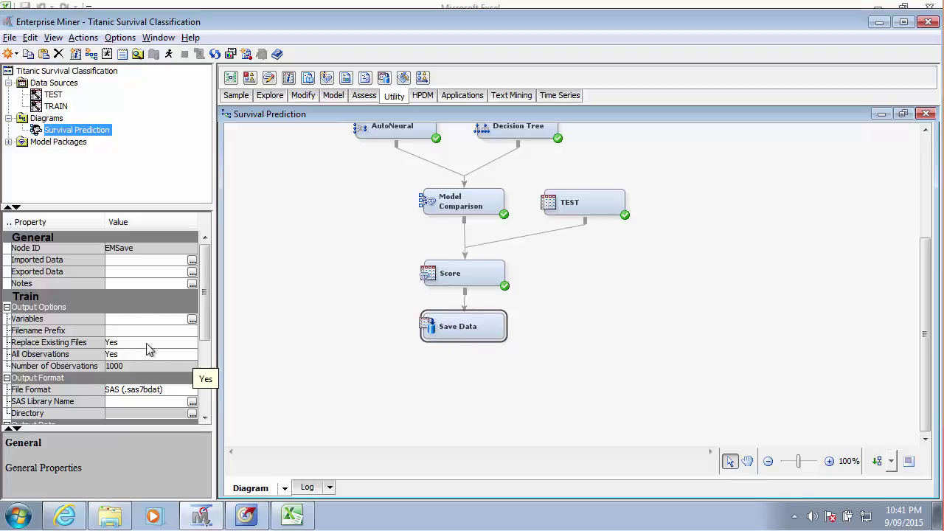
Step: Open the Save Data node's variables, widen the Name column and set Use to Yes for PassengerId
click(192, 320)
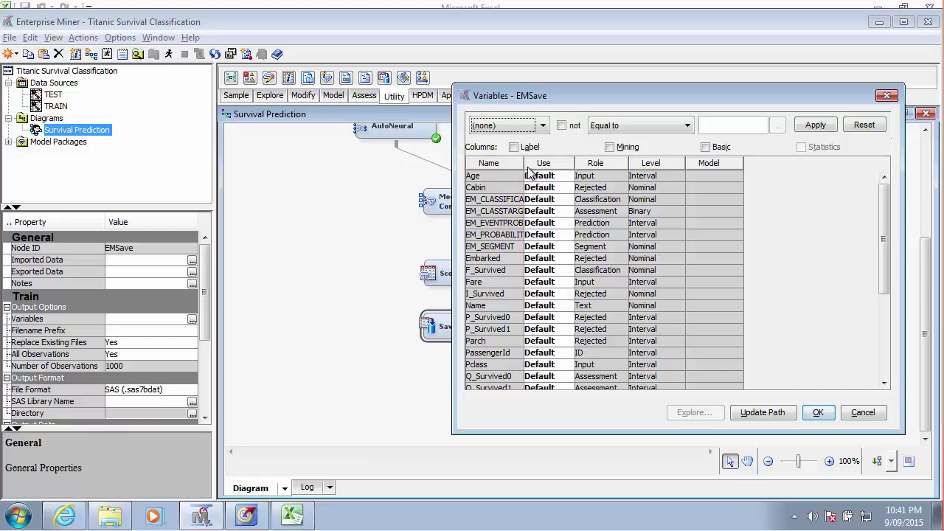
drag(525, 169, 562, 169)
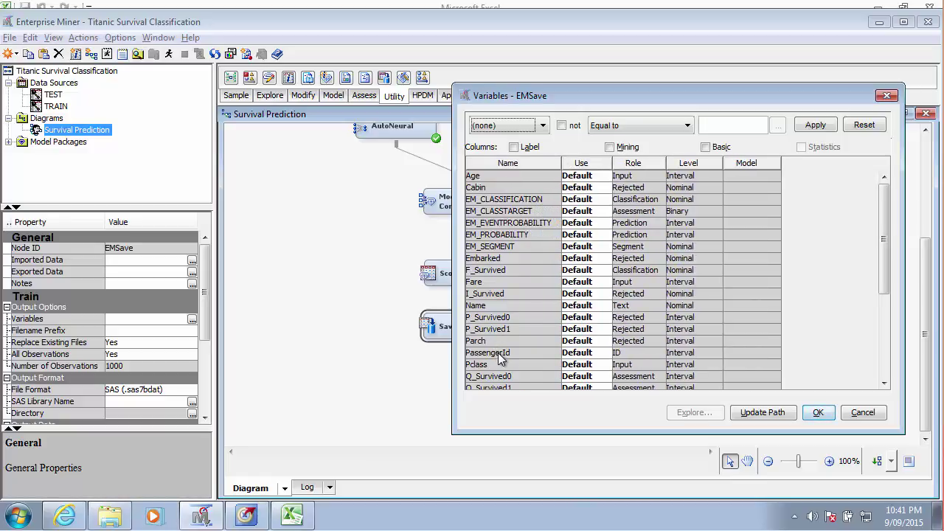
click(582, 352)
click(604, 354)
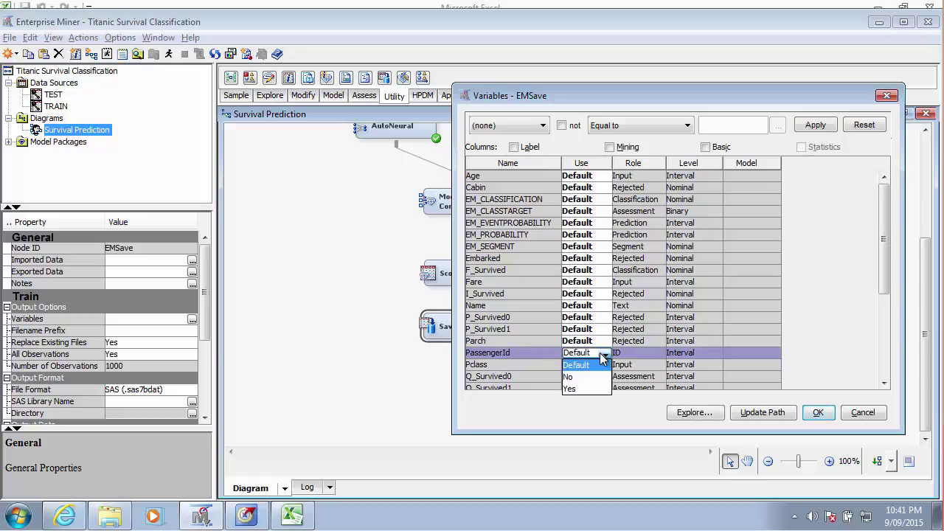
click(586, 389)
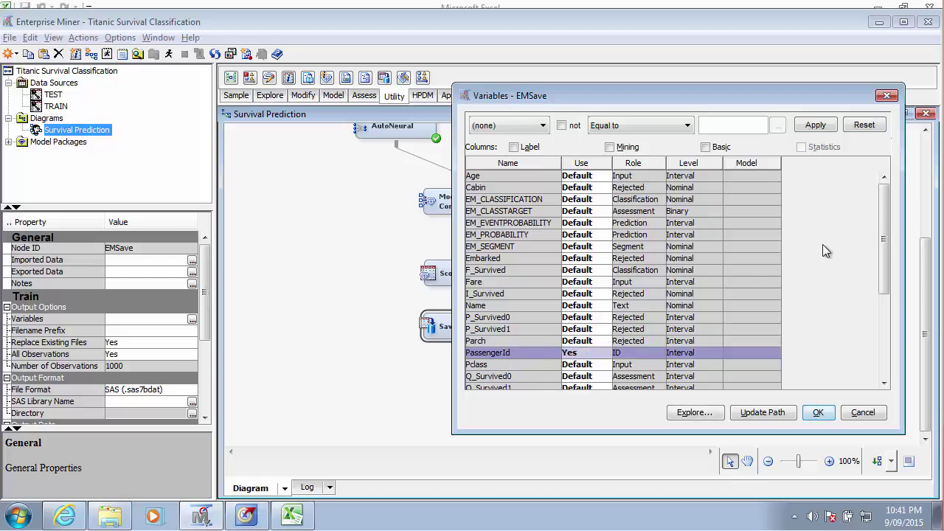
Step: Show the variable labels at a readable width and set Use to Yes for EM_CLASSIFICATION
click(520, 193)
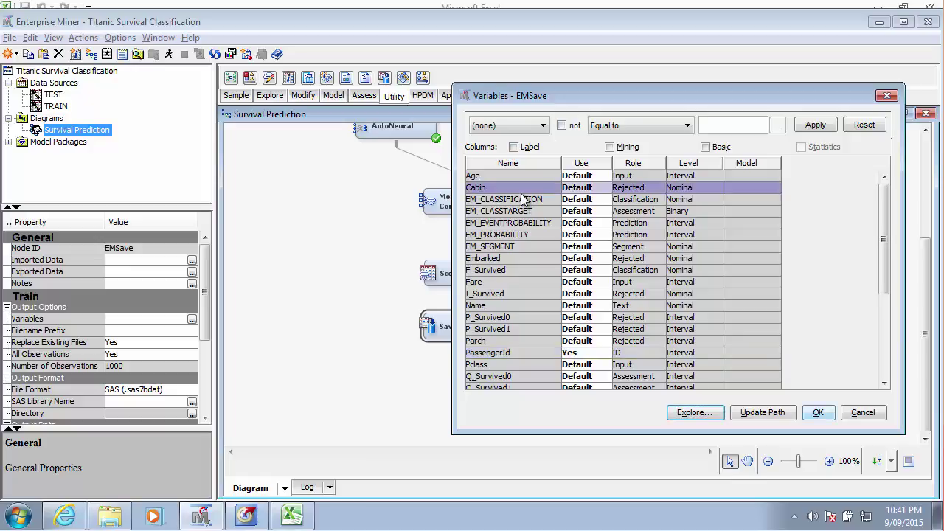
click(531, 202)
click(513, 147)
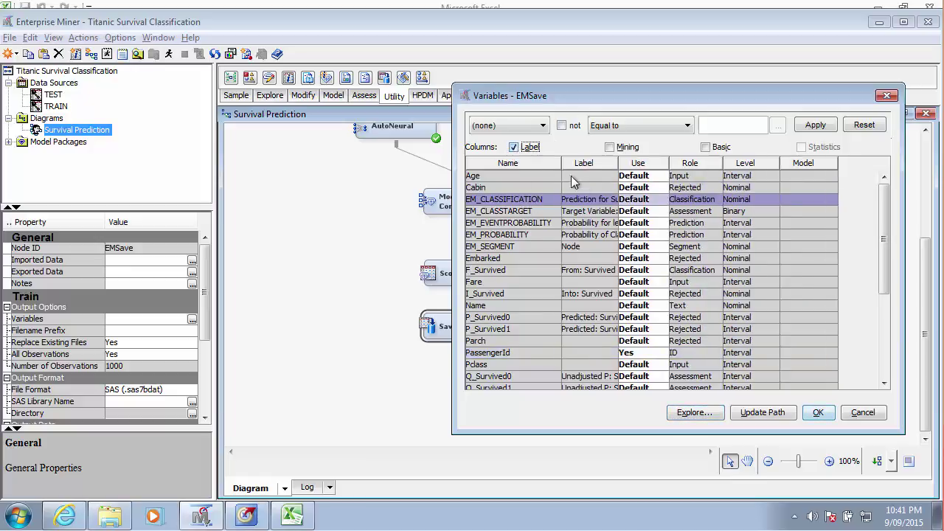
drag(641, 162, 672, 163)
click(693, 202)
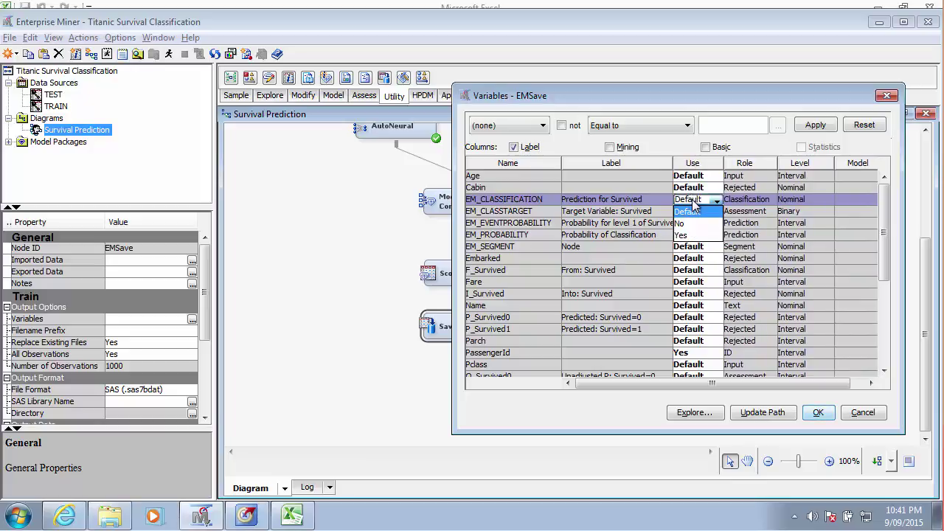
click(696, 234)
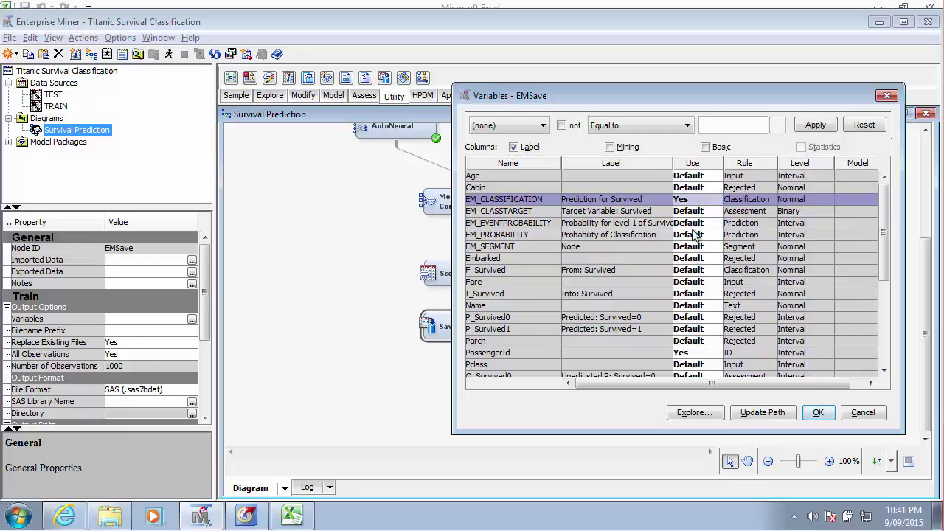
Step: Sort the variables by Use, set all variables still at Default to No, and accept the variable settings
click(693, 165)
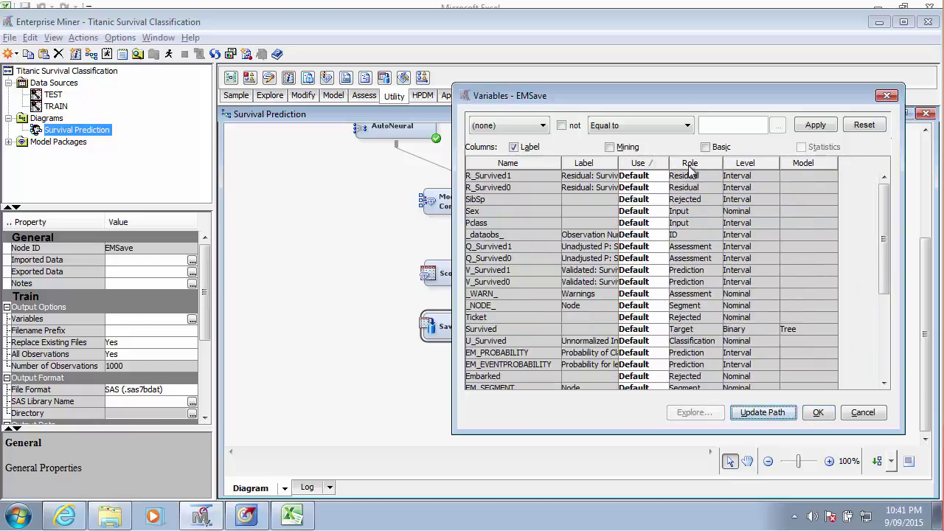
click(594, 175)
scroll(587, 302, down, 5)
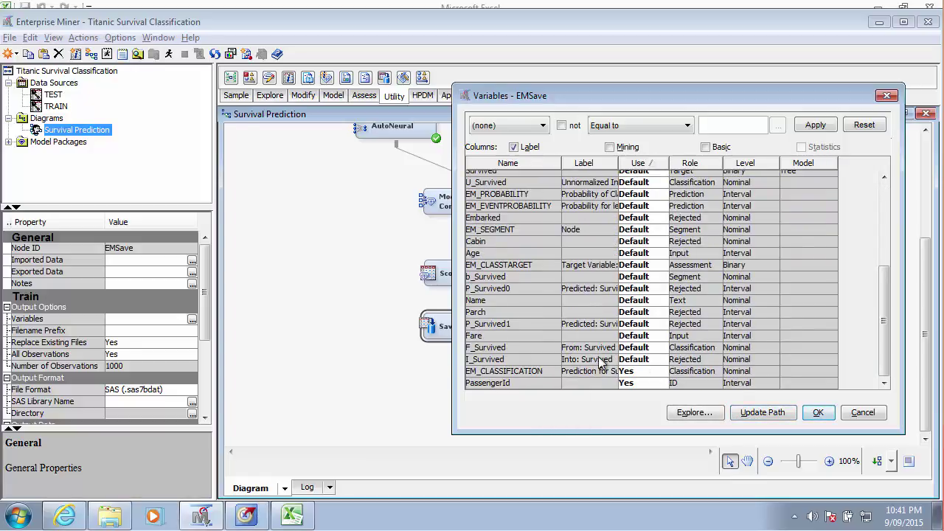
shift+click(531, 360)
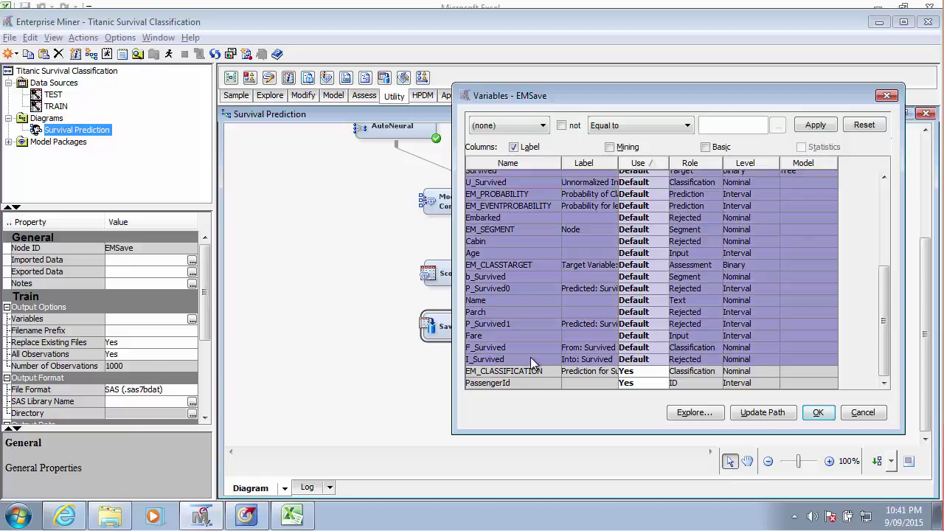
click(659, 361)
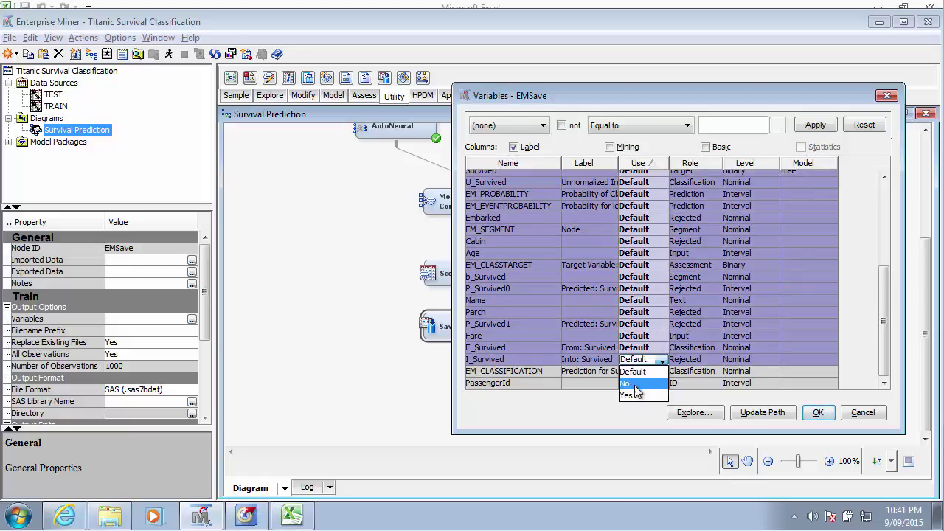
click(626, 384)
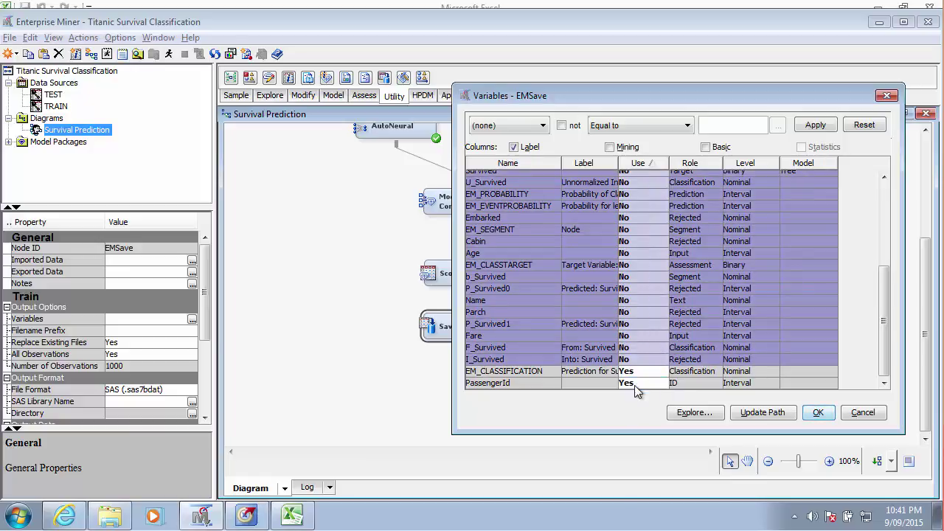
click(818, 413)
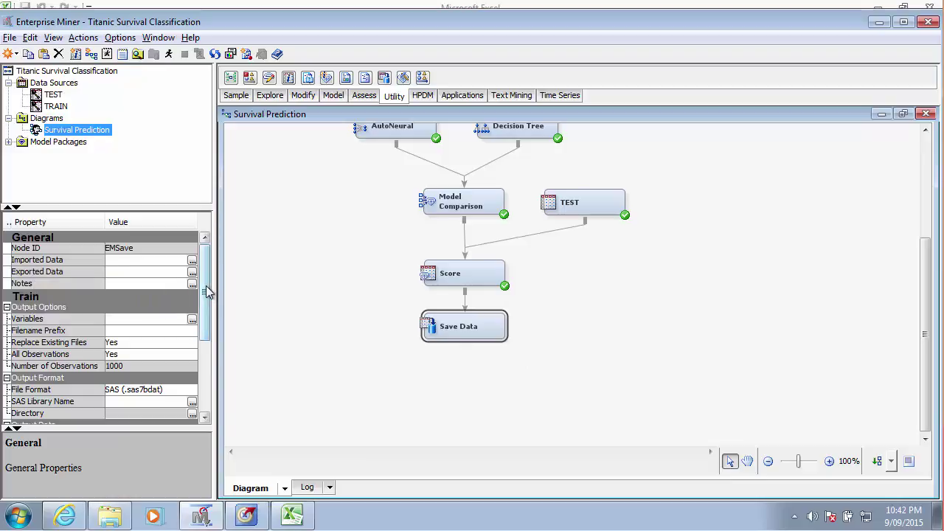
Step: Set the Save Data node's filename prefix to Submission
drag(208, 292, 205, 312)
click(133, 286)
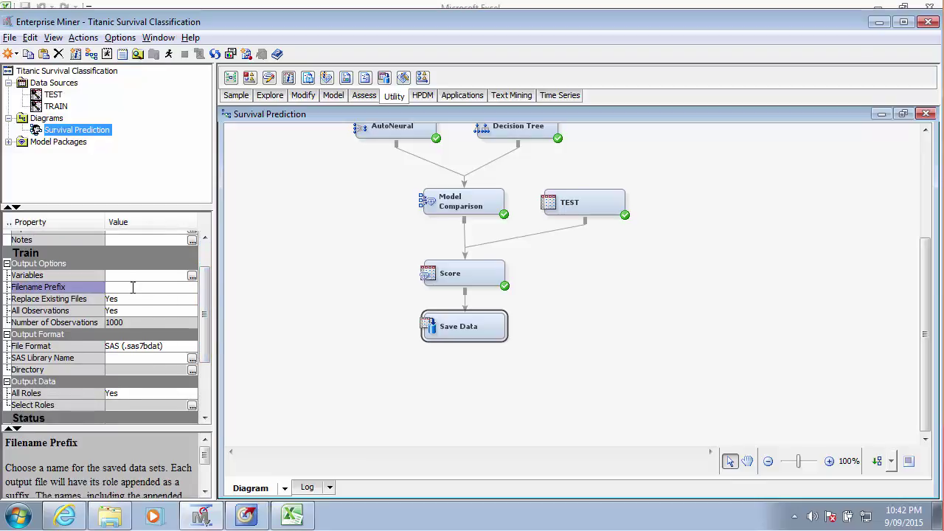
text(Submission)
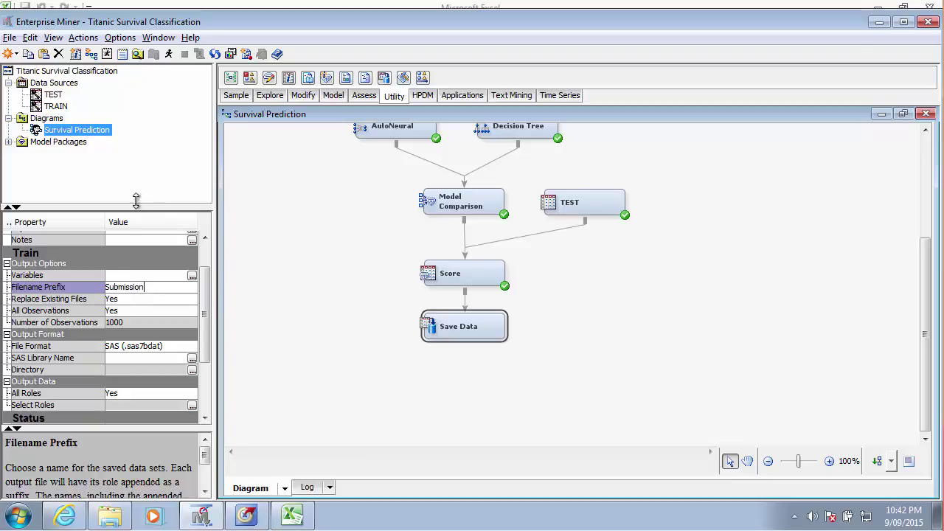
key(Return)
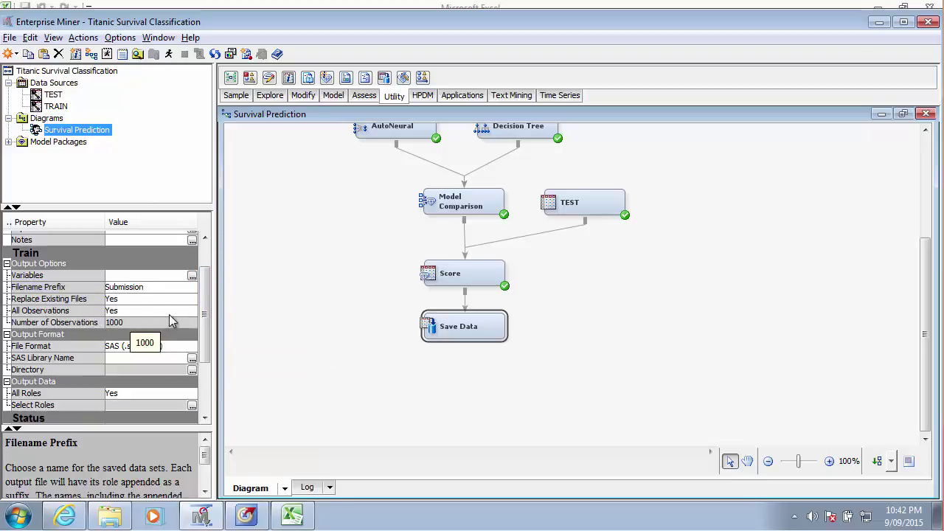
Step: Set the Save Data node's output file format to Comma-separated Values
drag(206, 305, 190, 327)
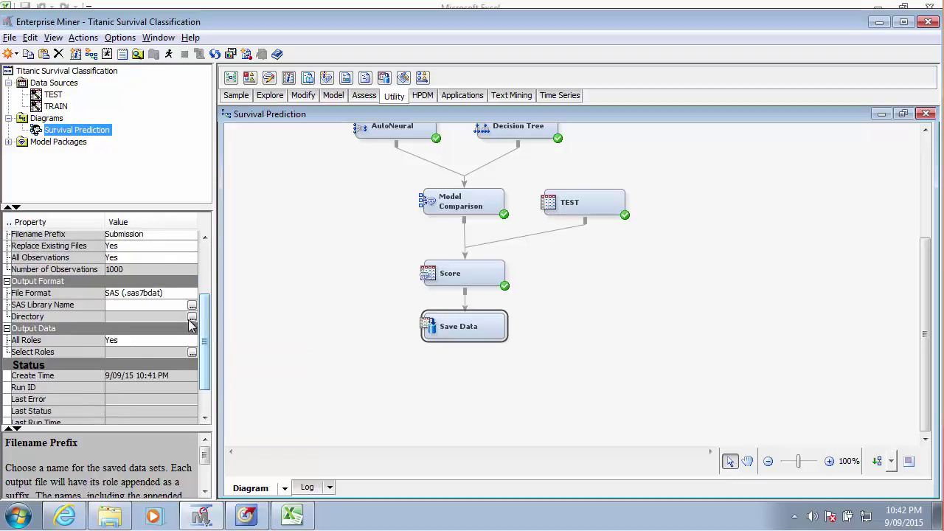
click(185, 293)
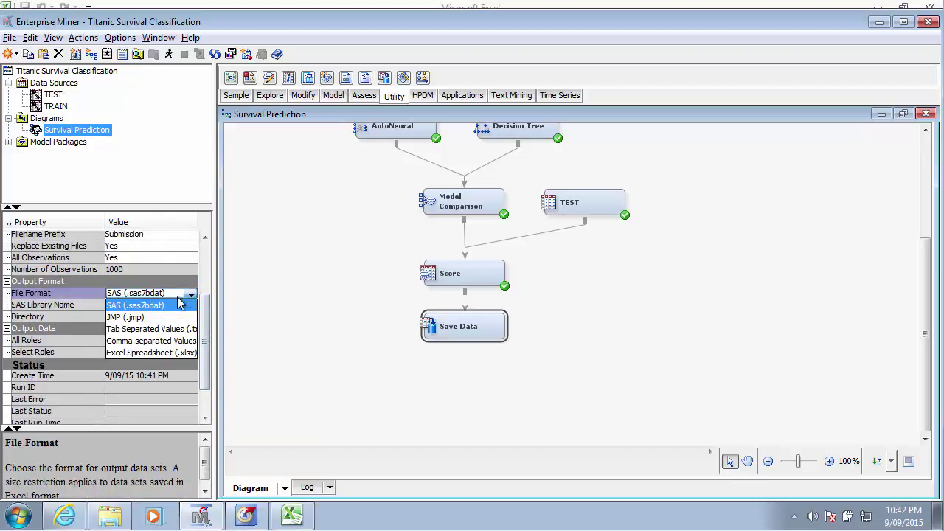
click(152, 341)
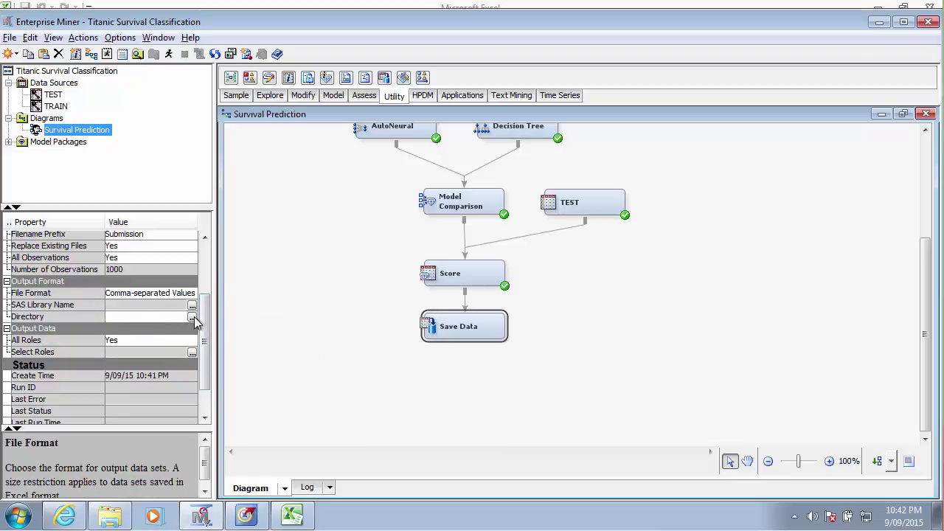
Step: Set the Save Data node's output directory to the Submission folder inside Documents\Titanic
click(192, 318)
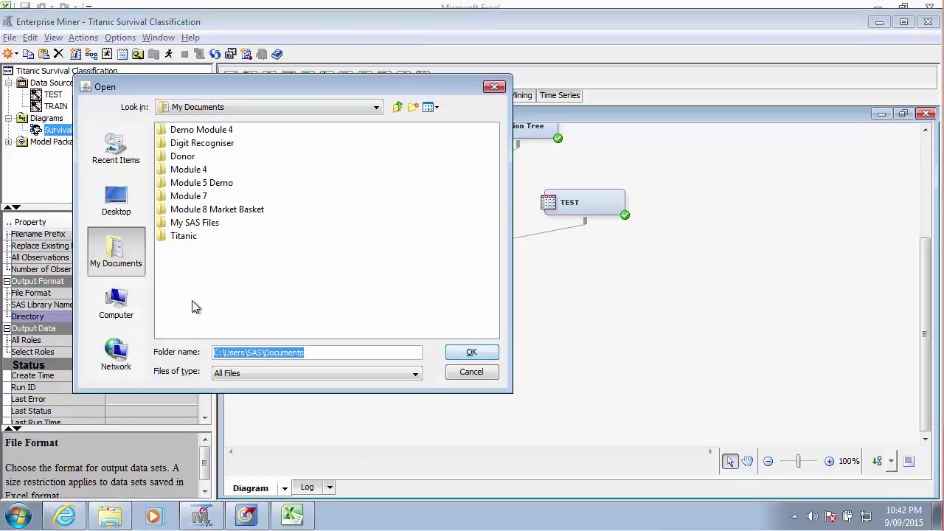
click(190, 237)
click(190, 234)
double_click(163, 239)
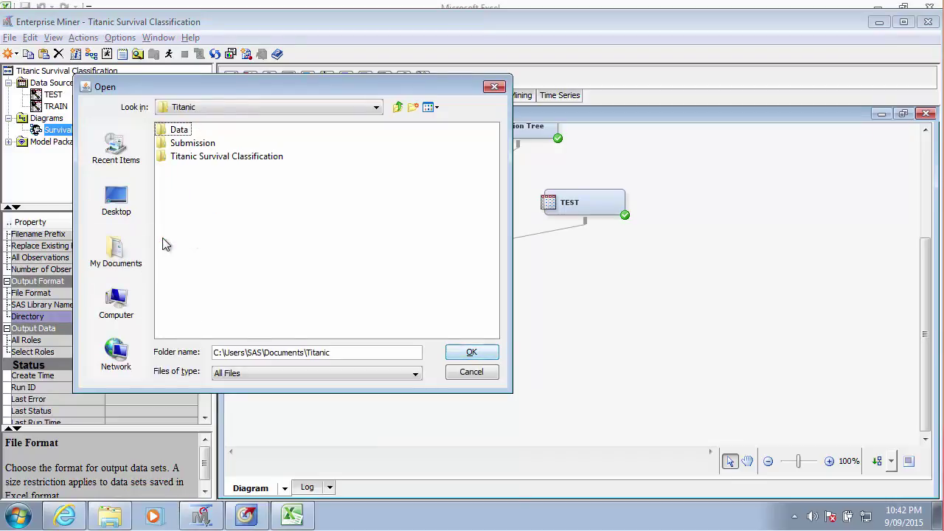
click(180, 146)
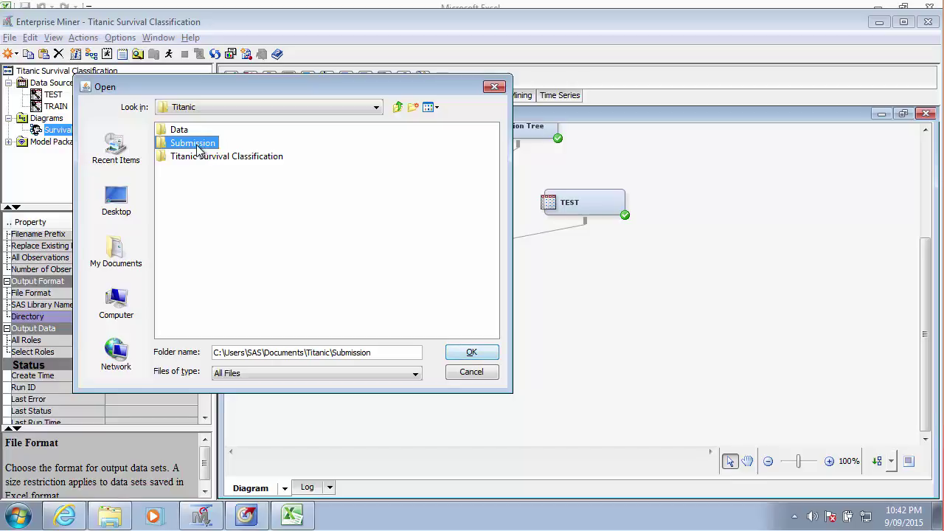
click(197, 149)
double_click(180, 143)
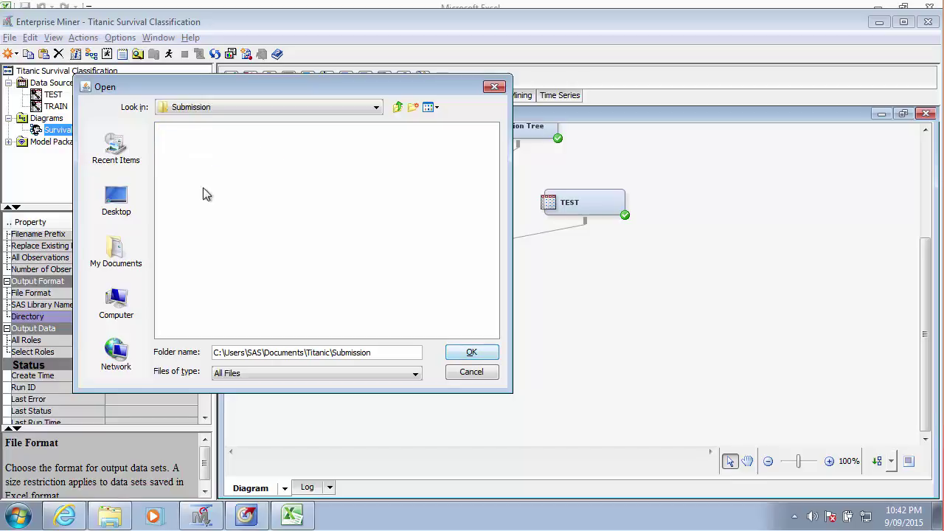
click(472, 352)
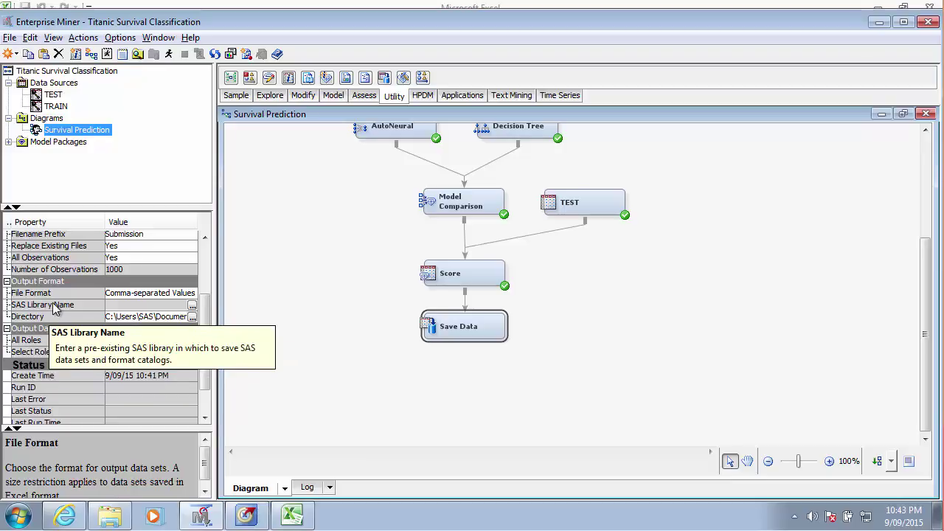
Step: Run the Save Data node and close the run status message
scroll(204, 384, down, 1)
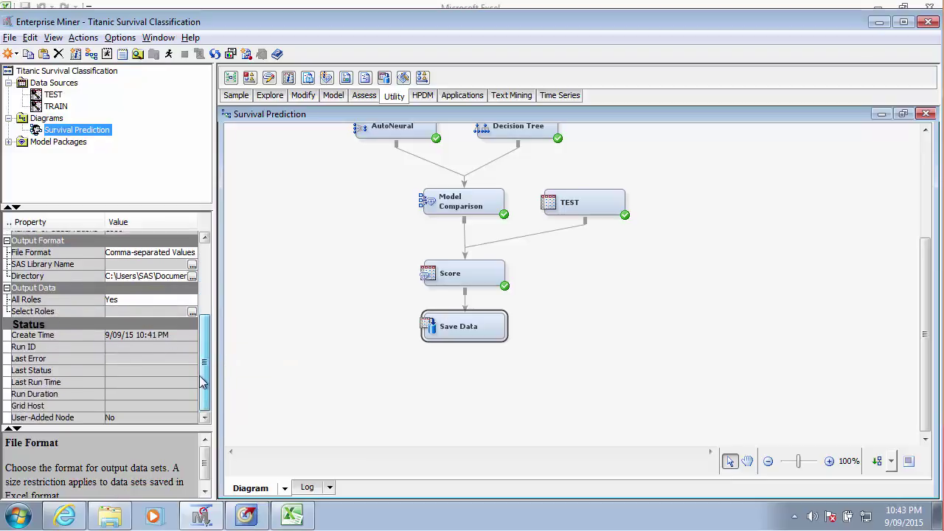
scroll(202, 387, up, 1)
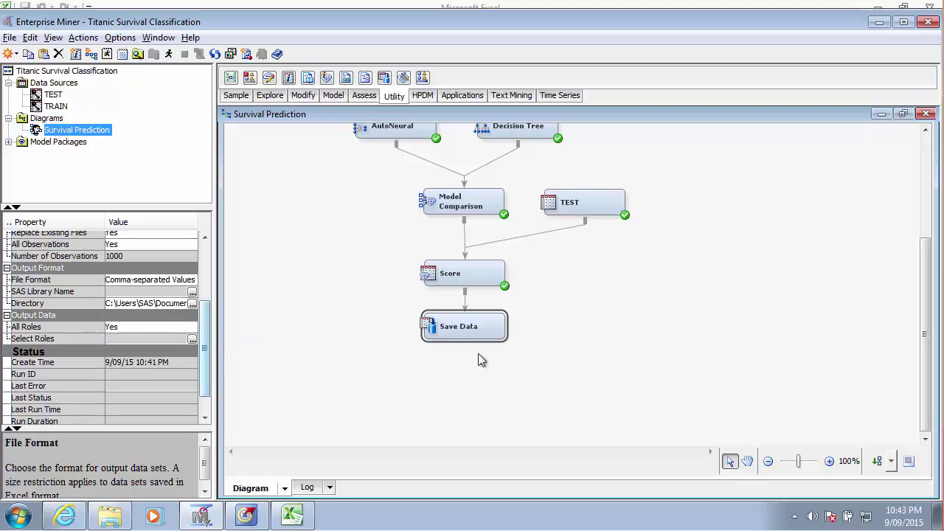
right_click(479, 327)
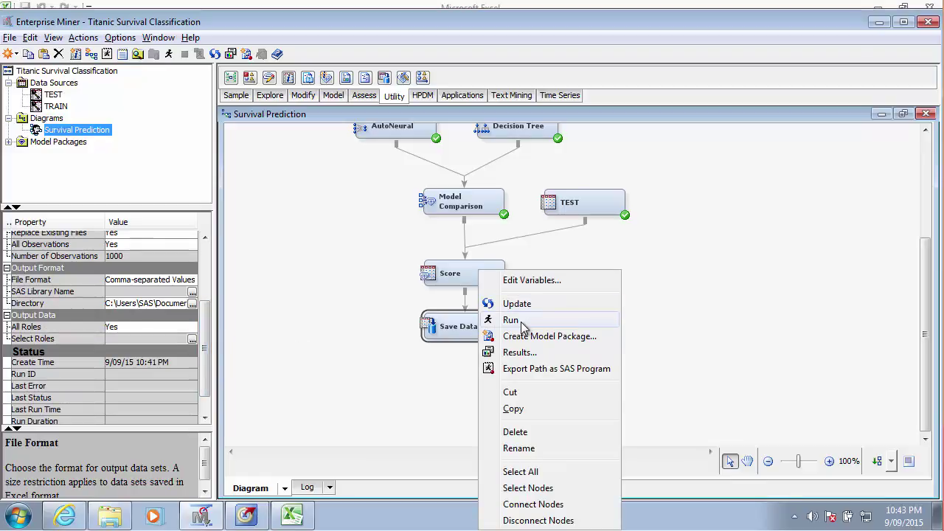
click(494, 319)
click(545, 336)
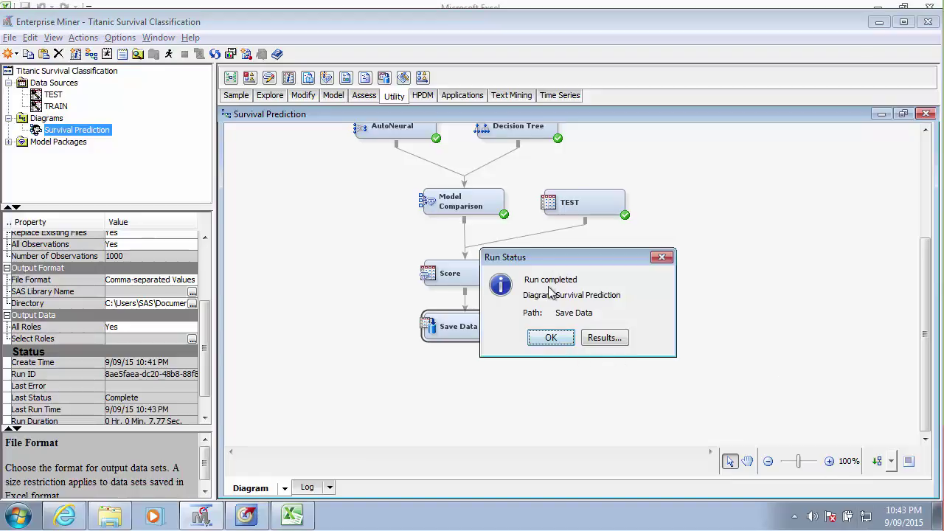
click(548, 346)
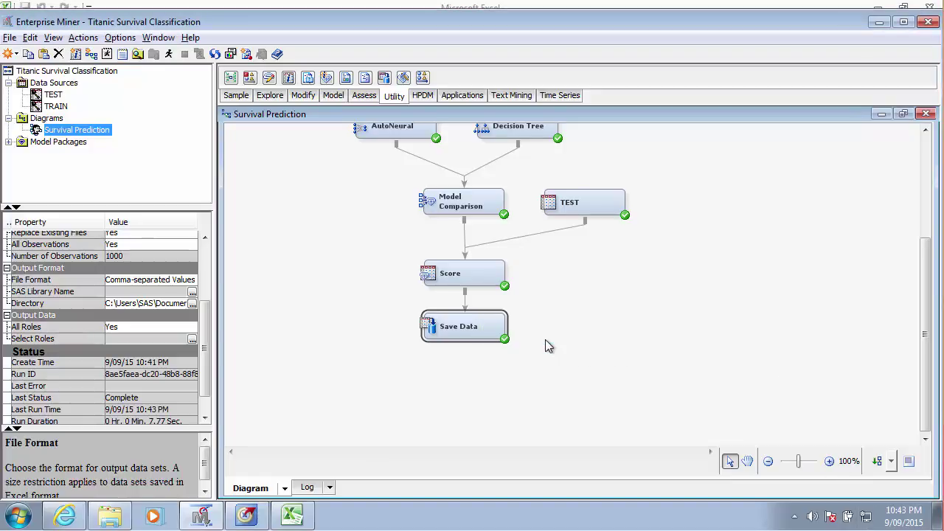
Step: Switch to Windows Explorer and open Submission_SCORE.csv from the Titanic Submission folder in Excel
click(109, 515)
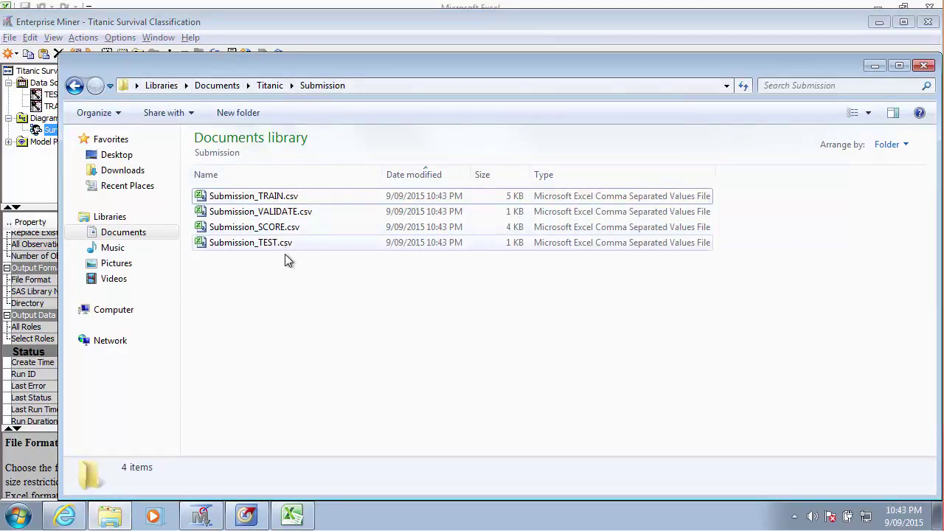
click(265, 233)
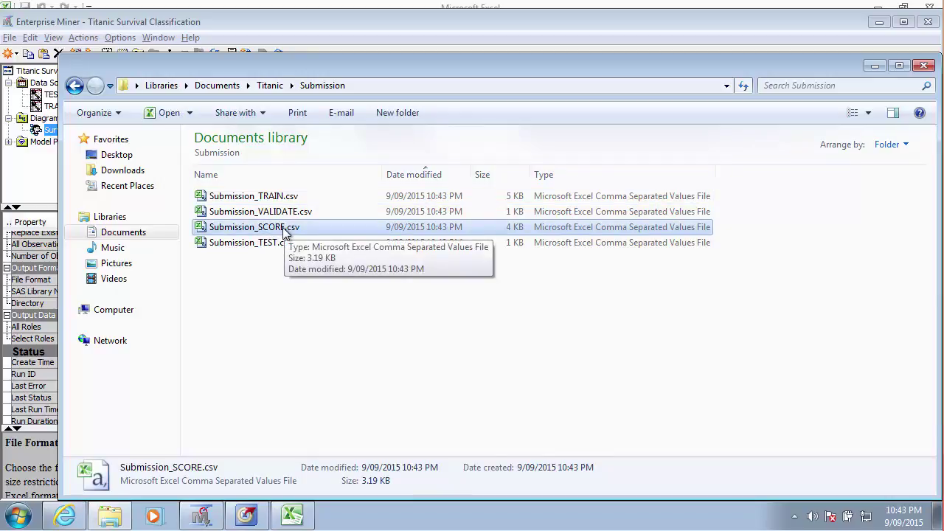
double_click(285, 232)
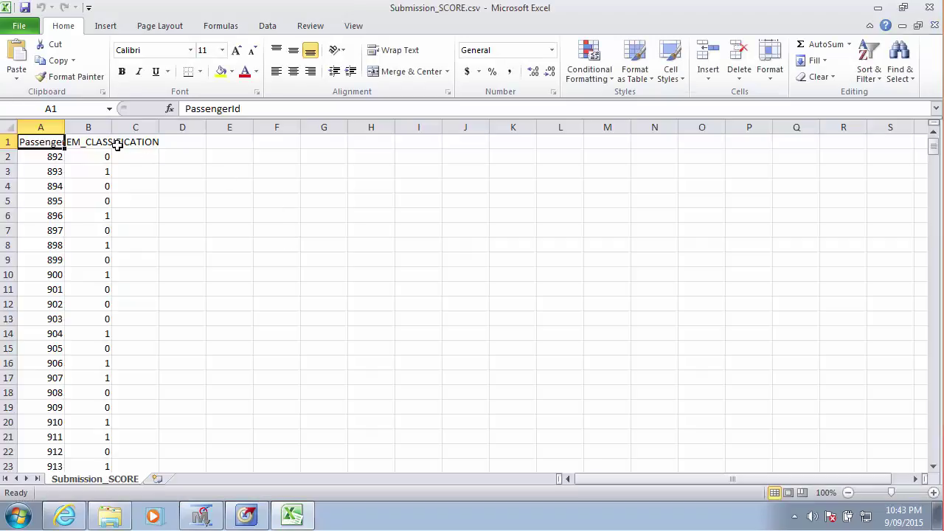
Step: Widen the PassengerId and EM_CLASSIFICATION columns and look through the scored rows
drag(64, 127, 215, 127)
scroll(130, 266, down, 6)
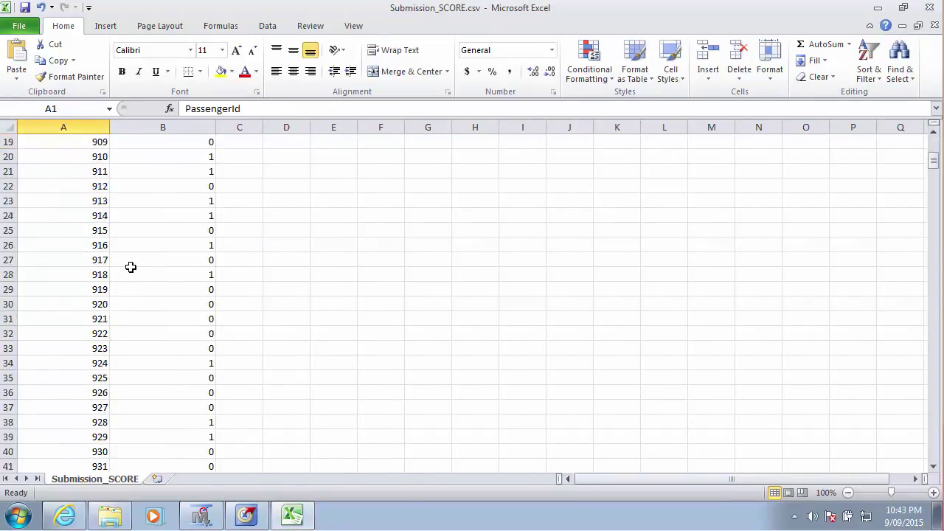
scroll(133, 250, up, 6)
click(91, 156)
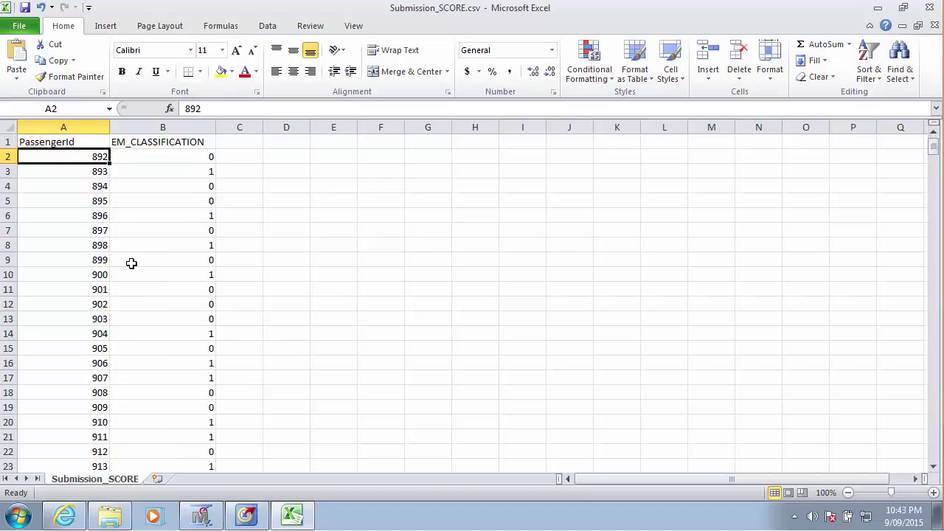
scroll(132, 263, down, 20)
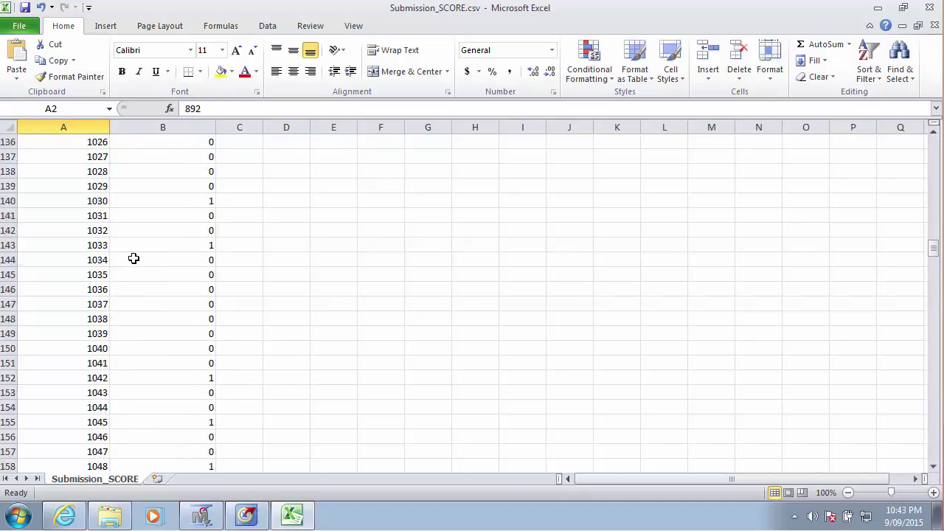
scroll(134, 258, down, 12)
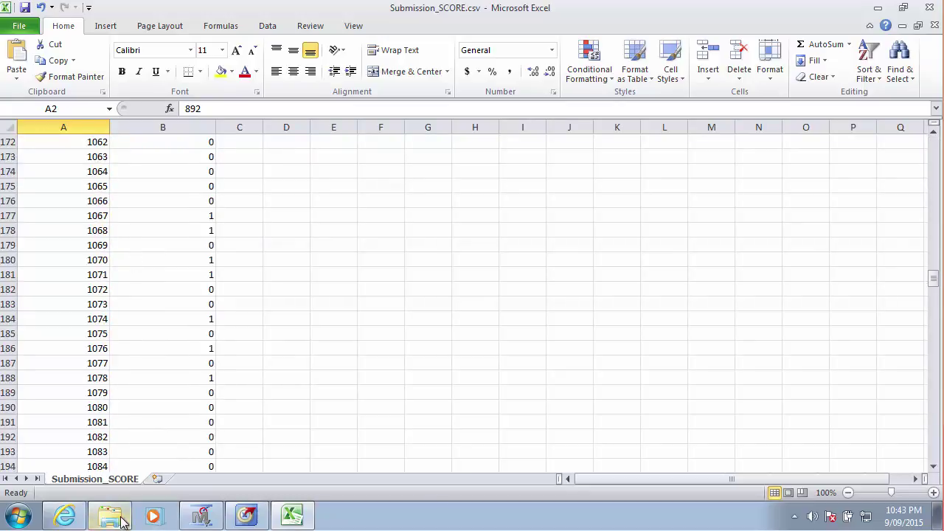
Step: In Windows Explorer, make the navigation pane automatically expand to the current folder and widen that pane
click(122, 520)
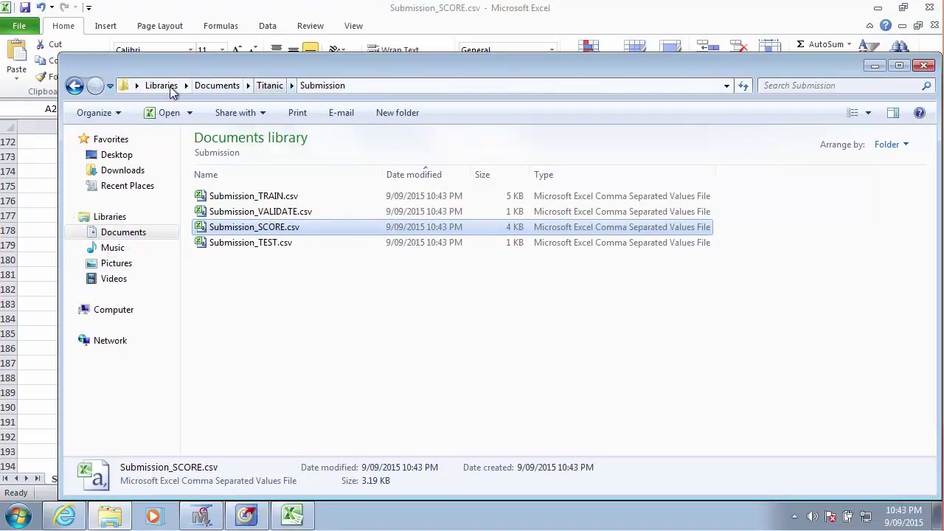
click(96, 115)
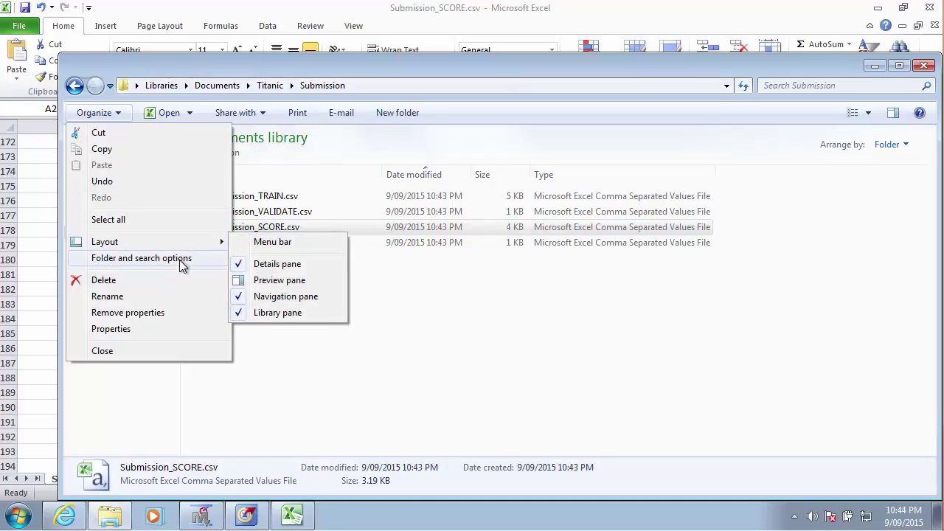
click(182, 262)
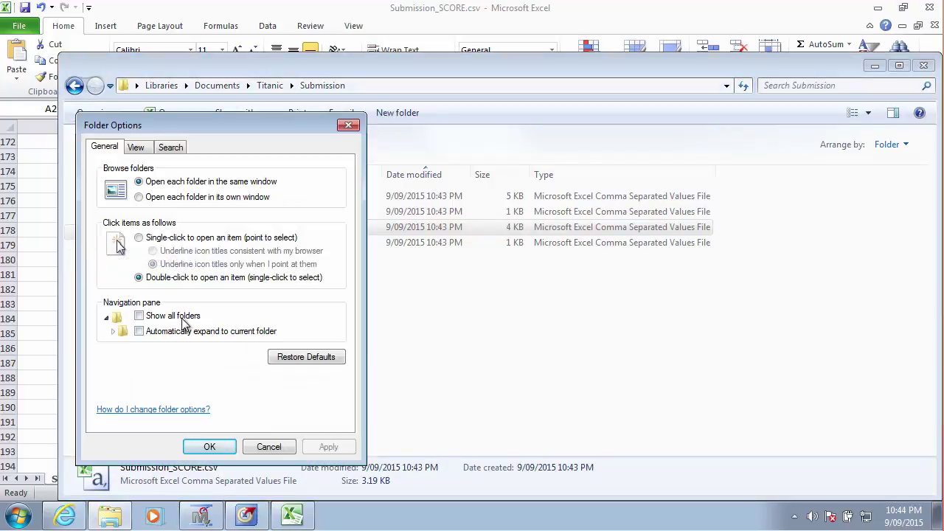
click(183, 333)
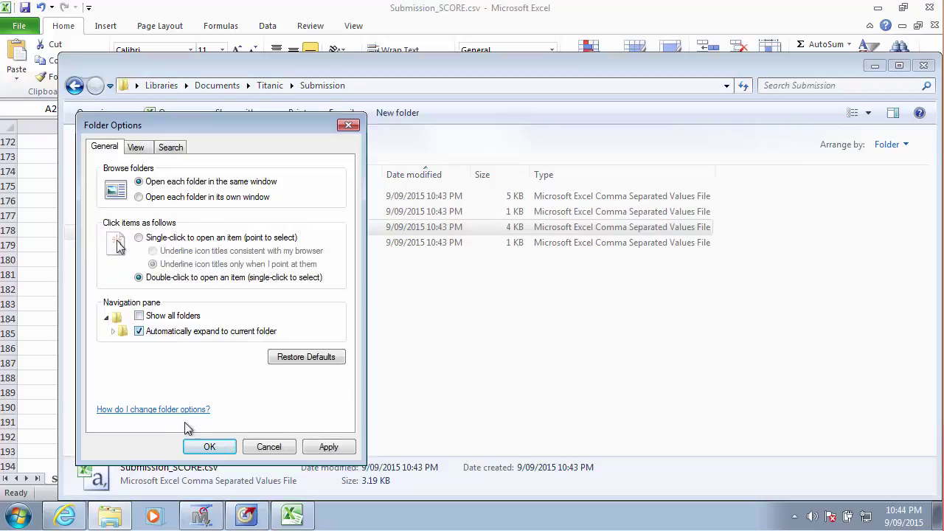
click(209, 447)
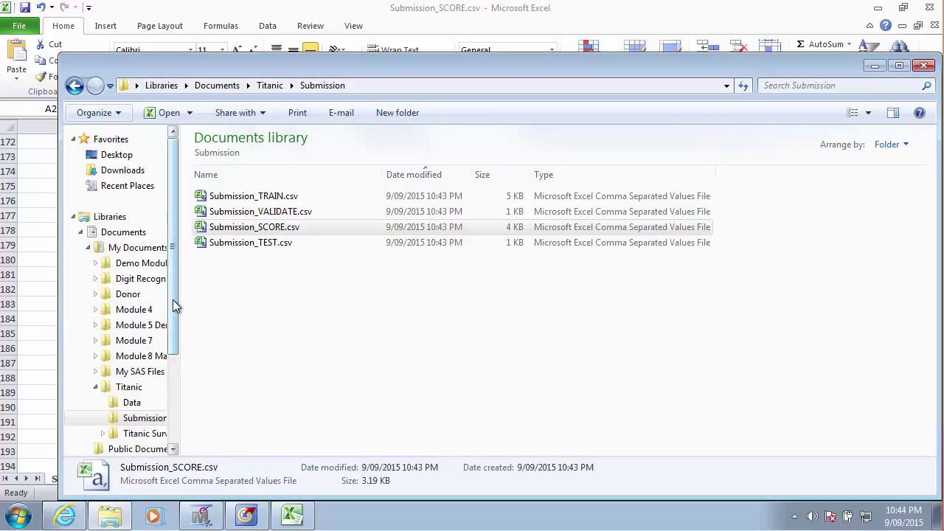
drag(177, 307, 236, 342)
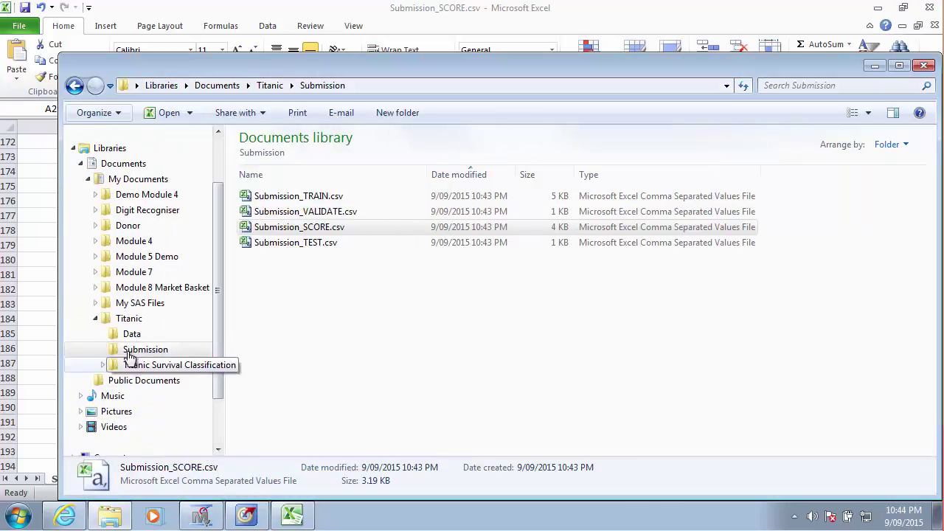
Step: Open test.csv from the Titanic Data folder in Excel
click(132, 333)
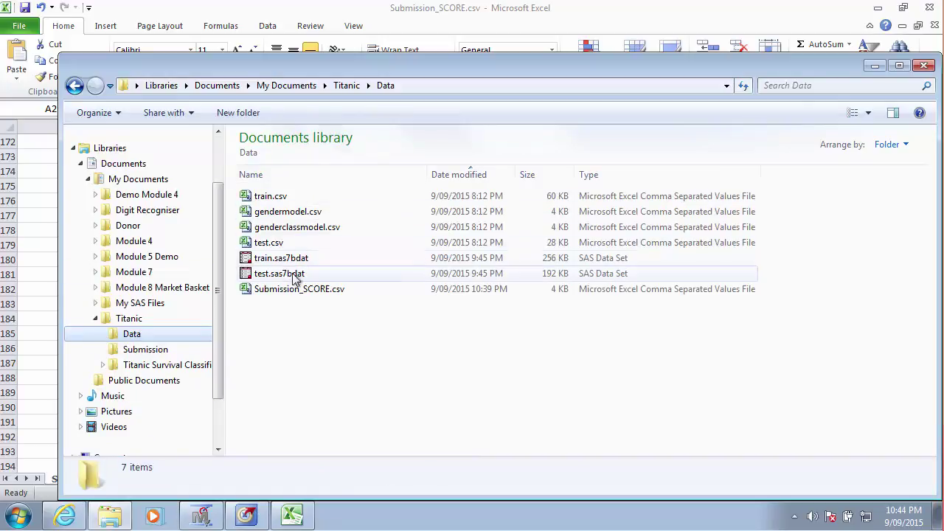
click(271, 246)
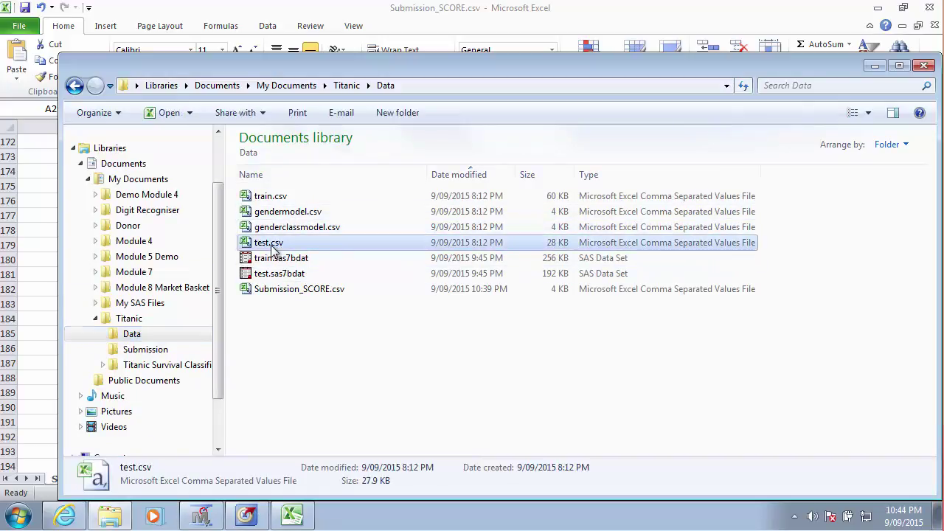
double_click(330, 243)
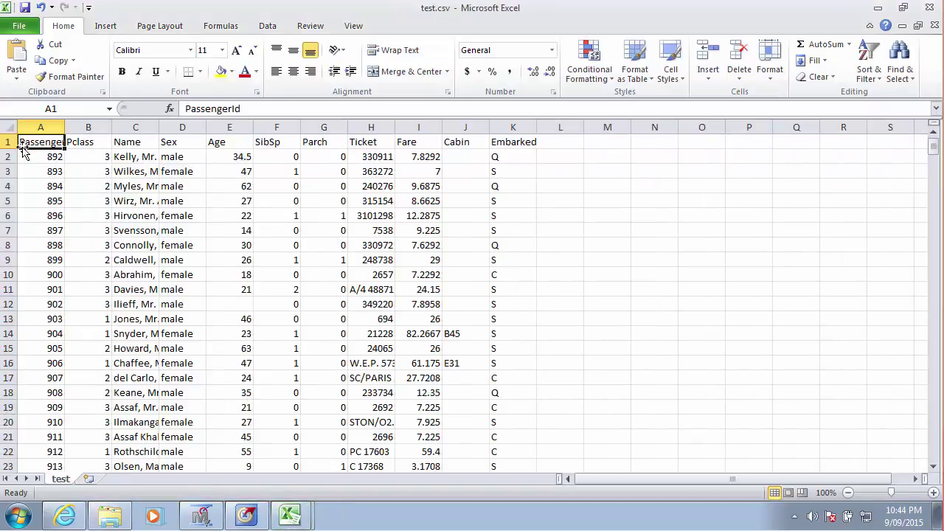
Step: Widen columns A to K of test.csv and select the whole PassengerId column
drag(40, 127, 512, 129)
drag(64, 126, 94, 126)
click(70, 124)
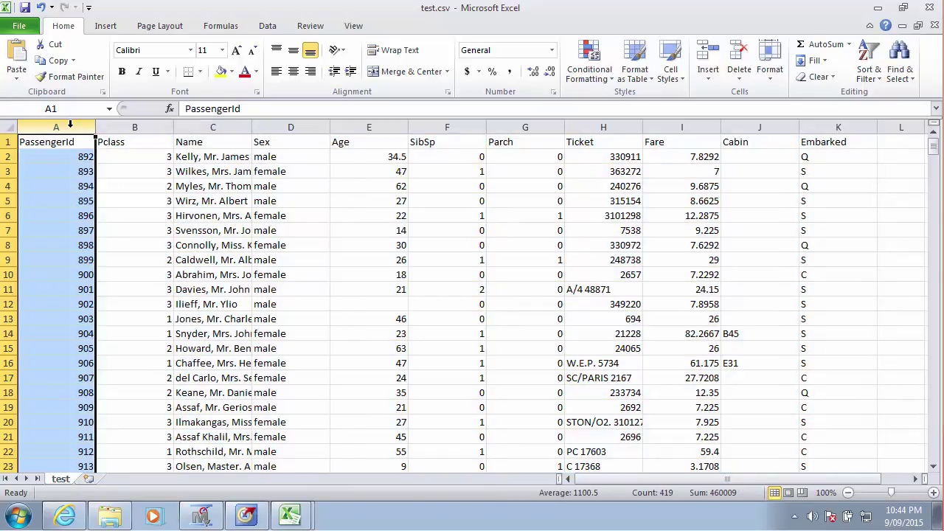
Step: Restore the test.csv window to a smaller size, move it aside and bring Submission_SCORE.csv to the front
click(295, 514)
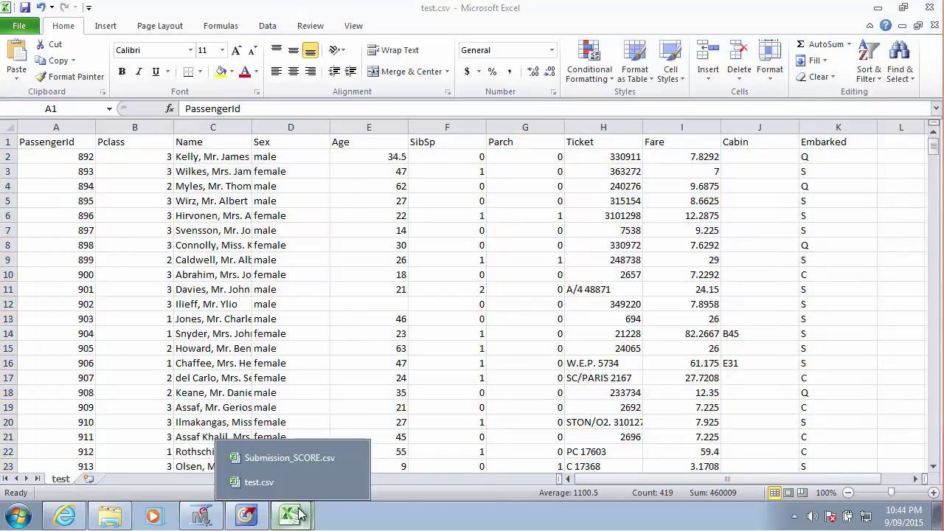
click(295, 487)
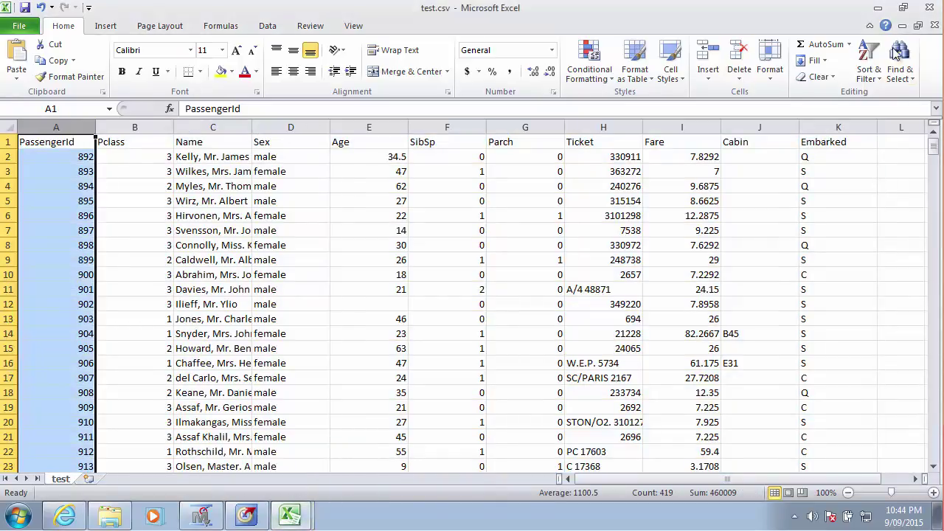
click(918, 27)
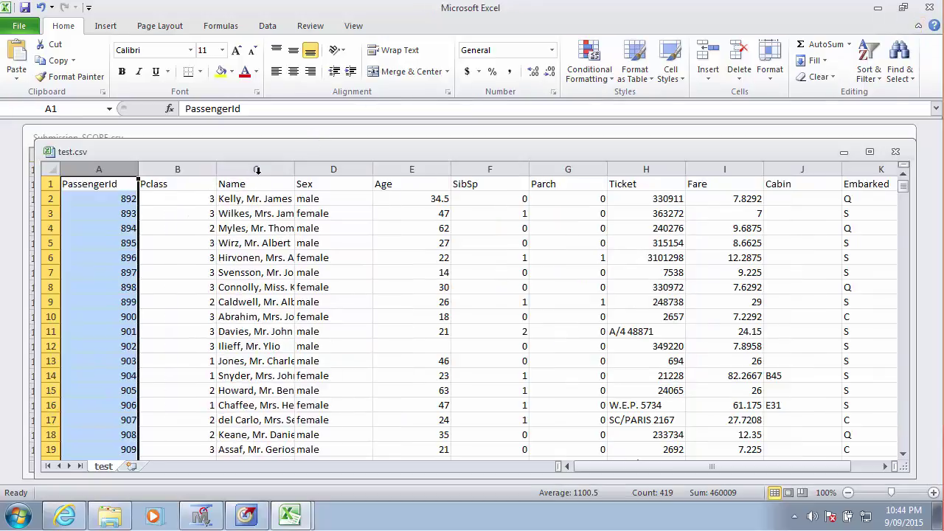
drag(266, 148, 442, 144)
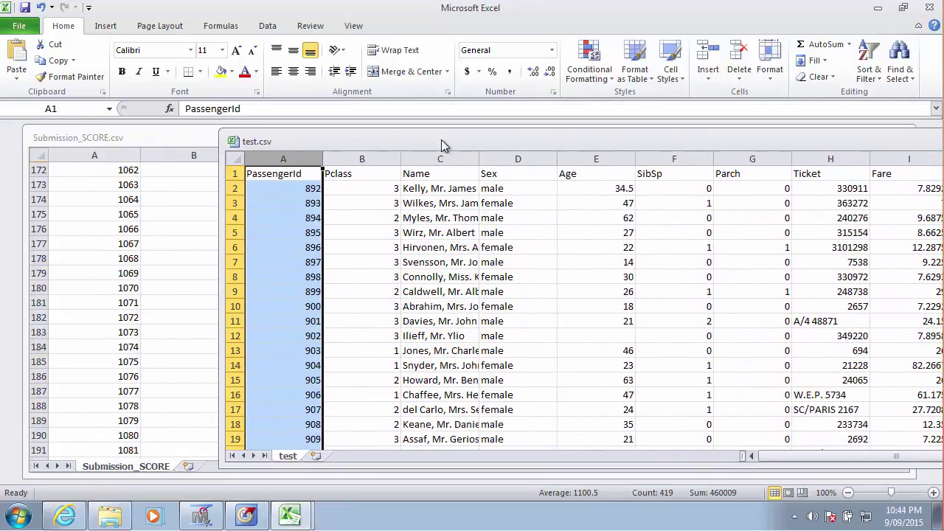
click(150, 214)
scroll(150, 214, up, 20)
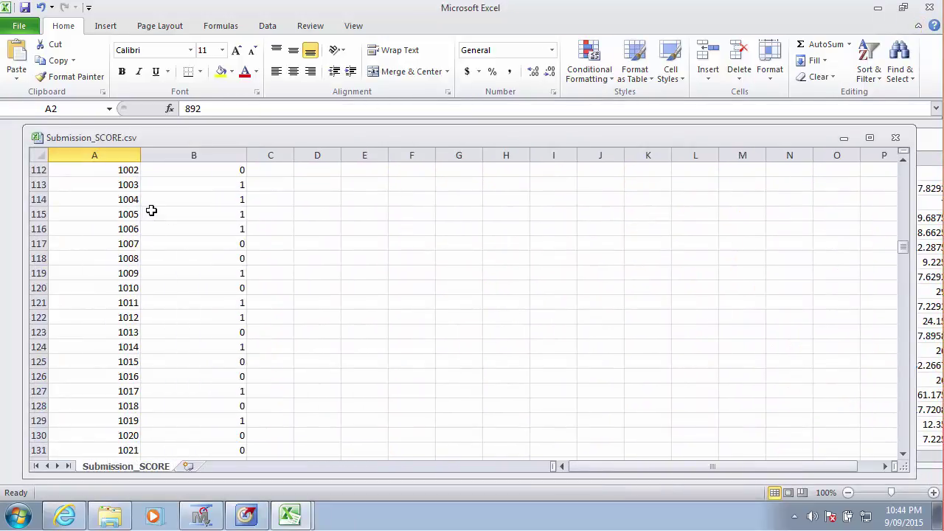
Step: Arrange the two open workbooks horizontally and return Submission_SCORE.csv to its first rows to compare PassengerId with test.csv
click(353, 27)
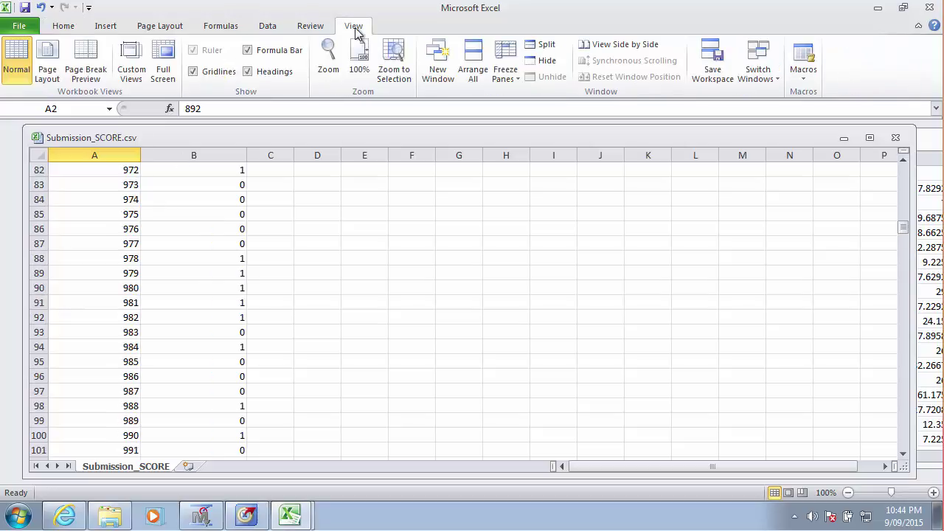
click(476, 70)
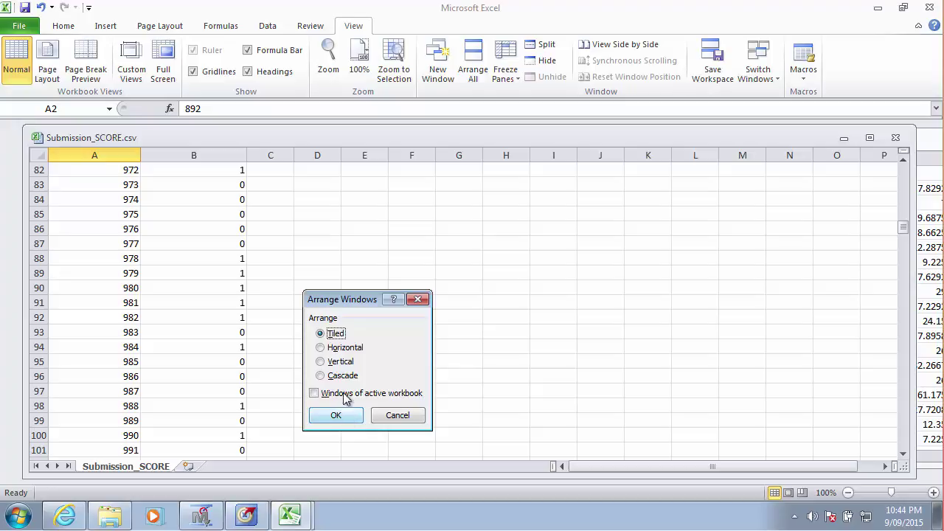
click(341, 347)
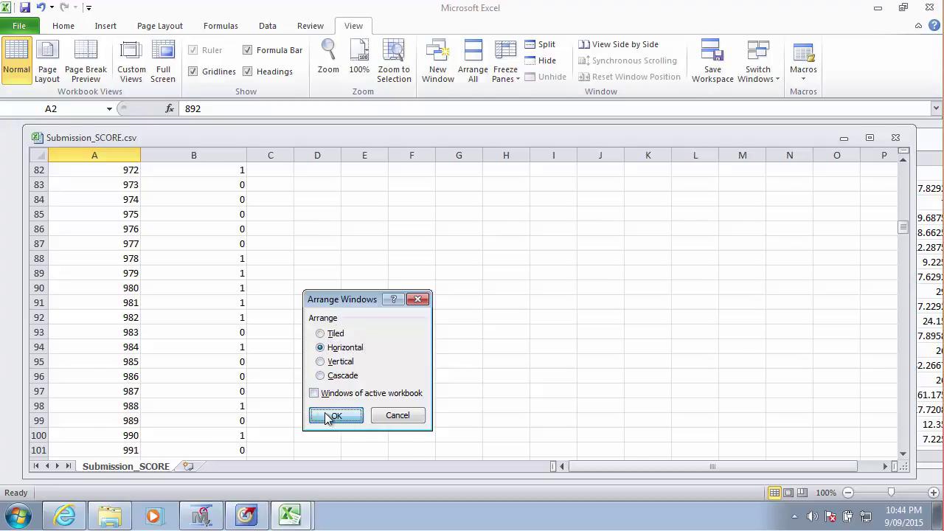
click(336, 415)
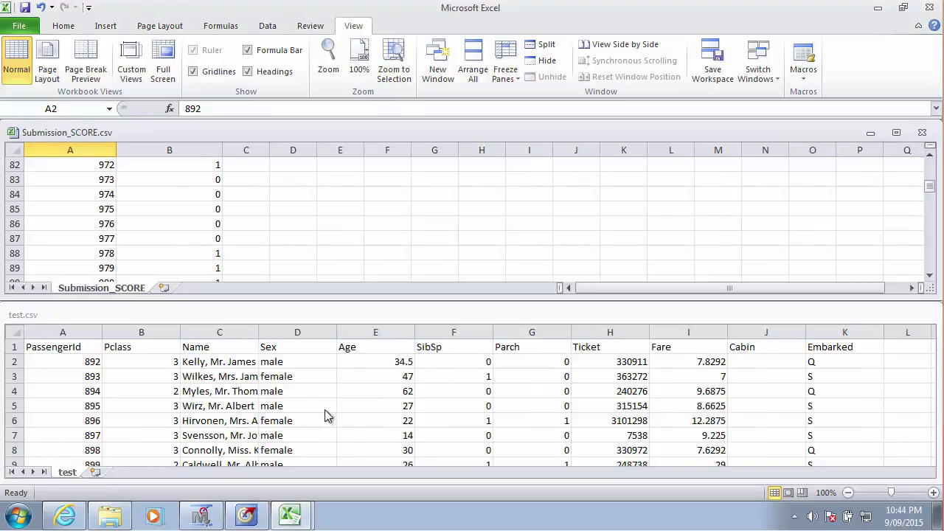
click(115, 179)
key(ctrl+Home)
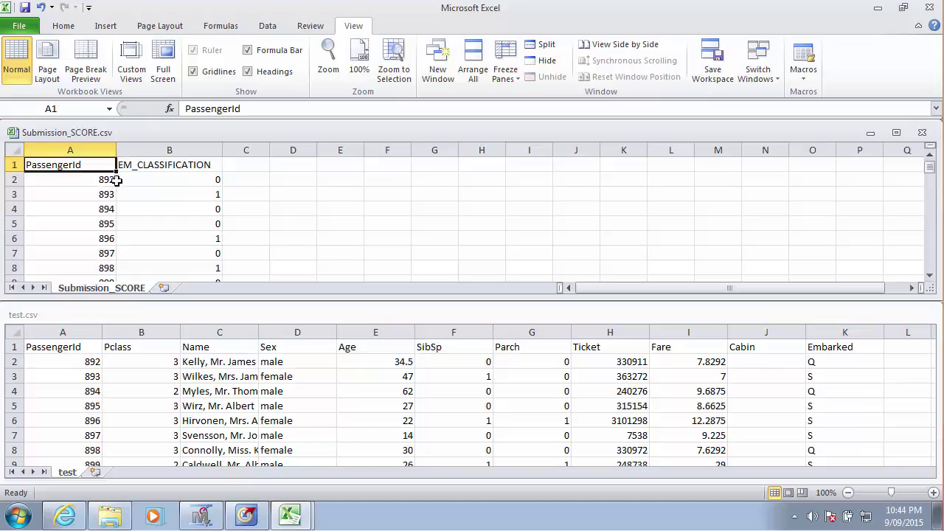
click(92, 184)
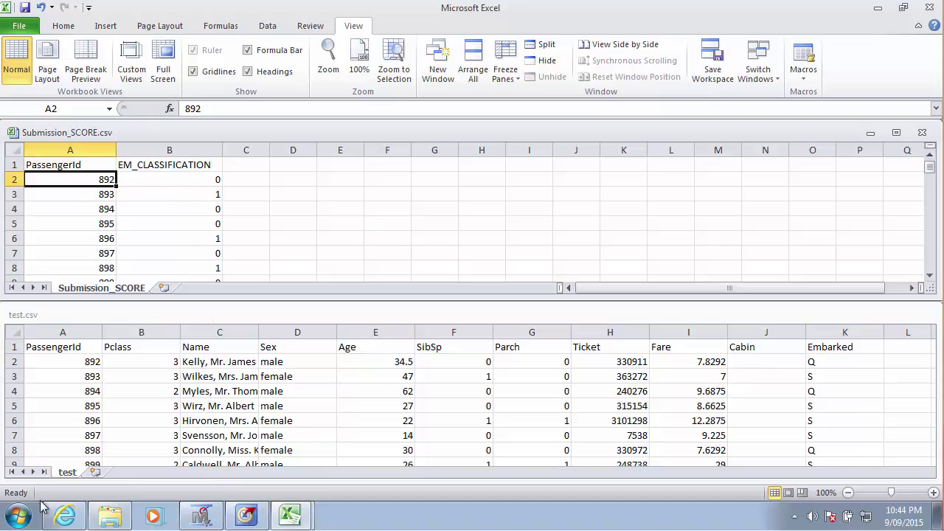
Step: Rename the EM_CLASSIFICATION header to Survived, matching the Kaggle benchmark submission in the browser, and save Submission_SCORE.csv in CSV format
click(65, 520)
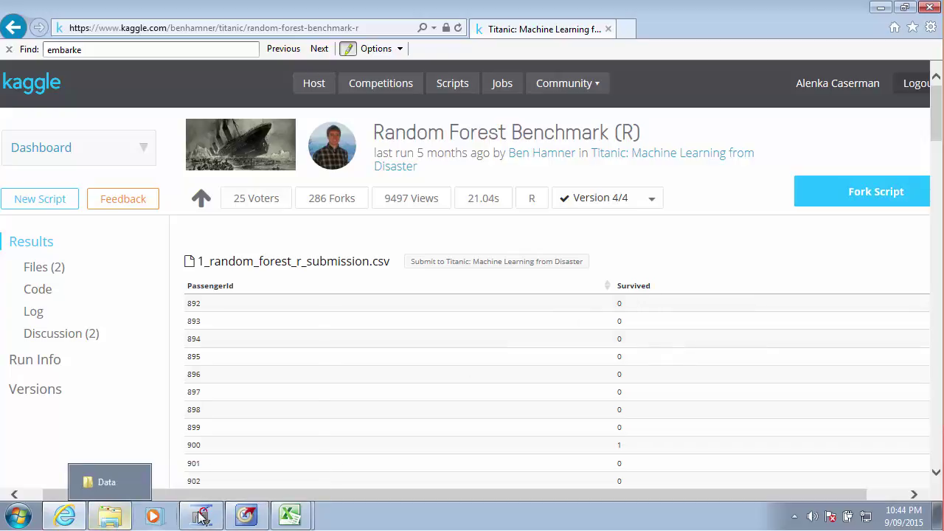
key(alt+Tab)
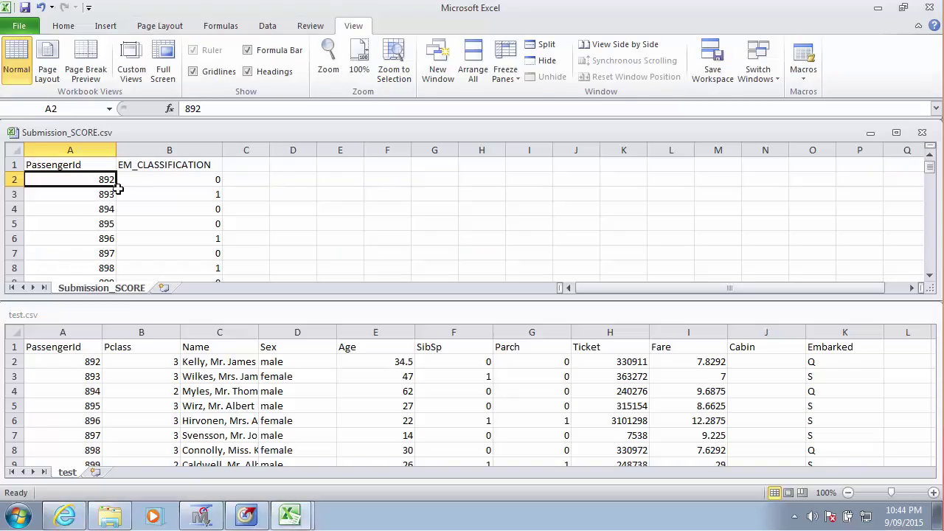
click(153, 166)
text(Survived)
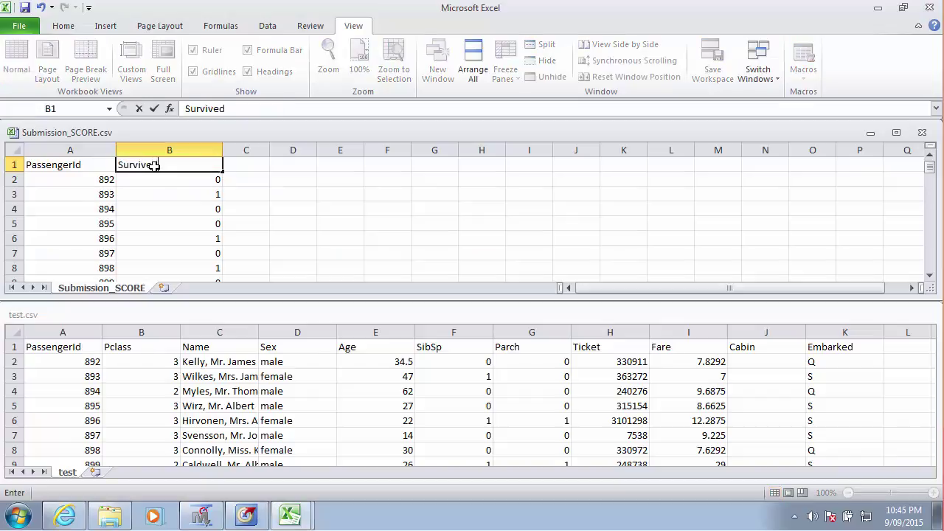
key(Return)
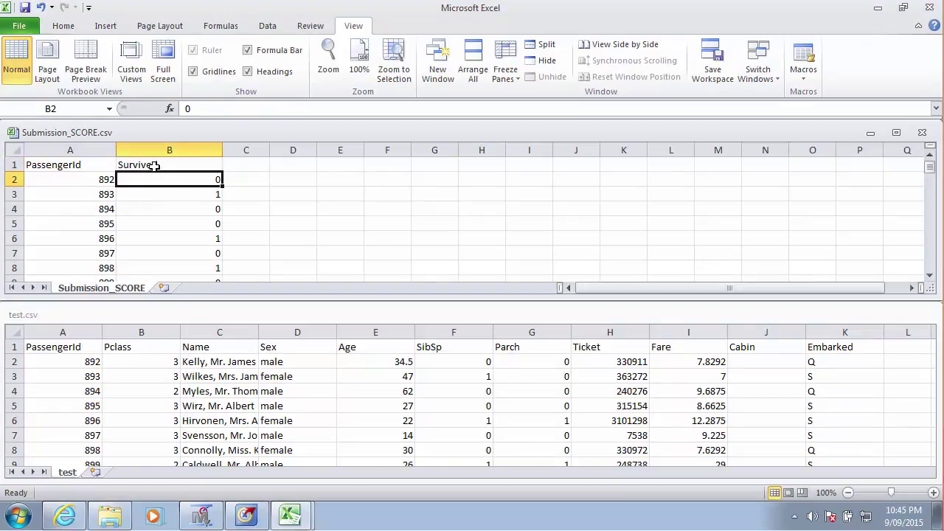
key(ctrl+s)
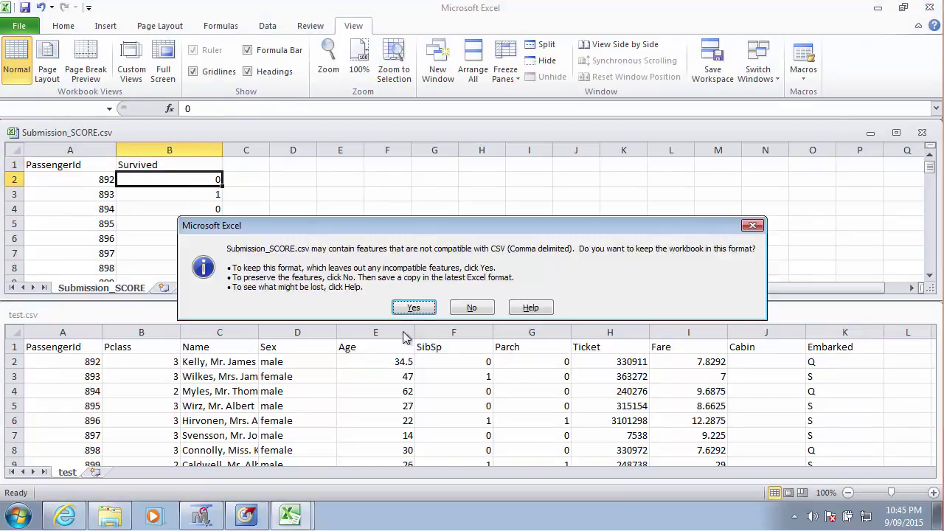
click(414, 309)
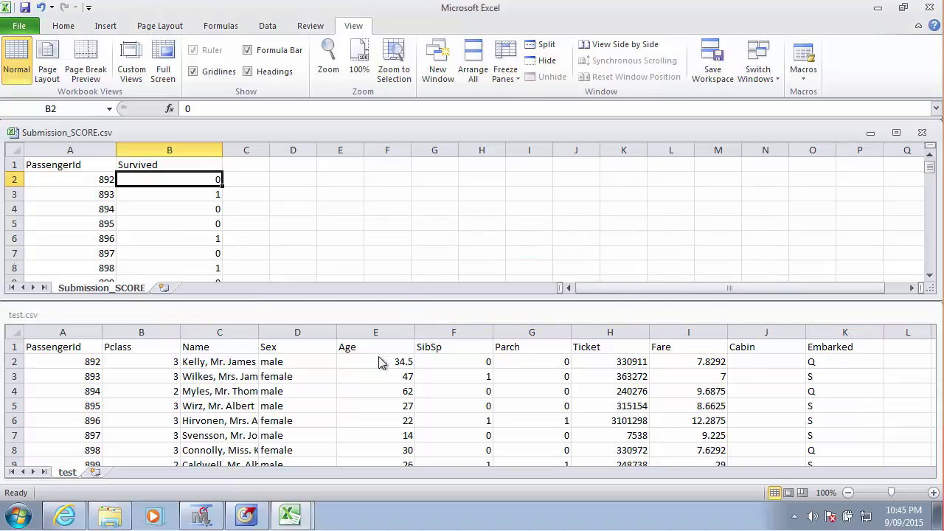
Step: Switch to Internet Explorer and go back from the Random Forest Benchmark script to Kaggle's Titanic data page
click(65, 515)
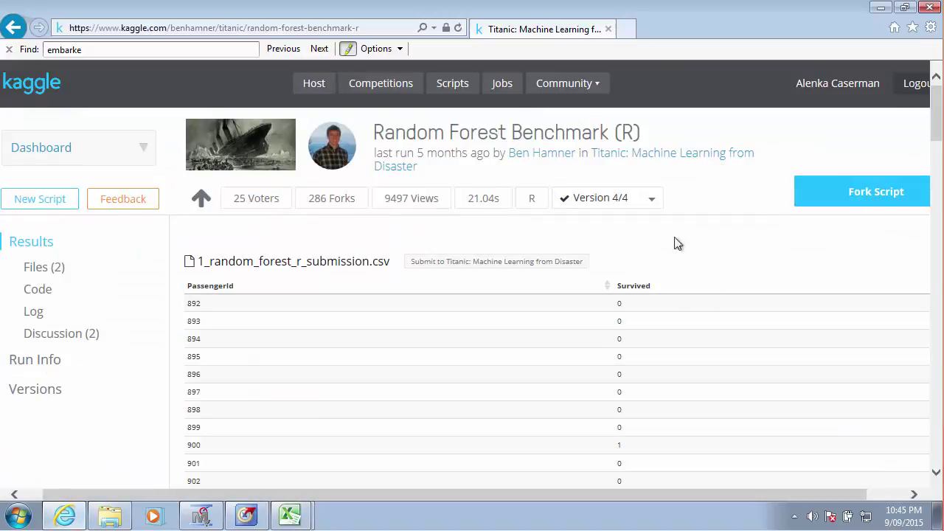
key(alt+Left)
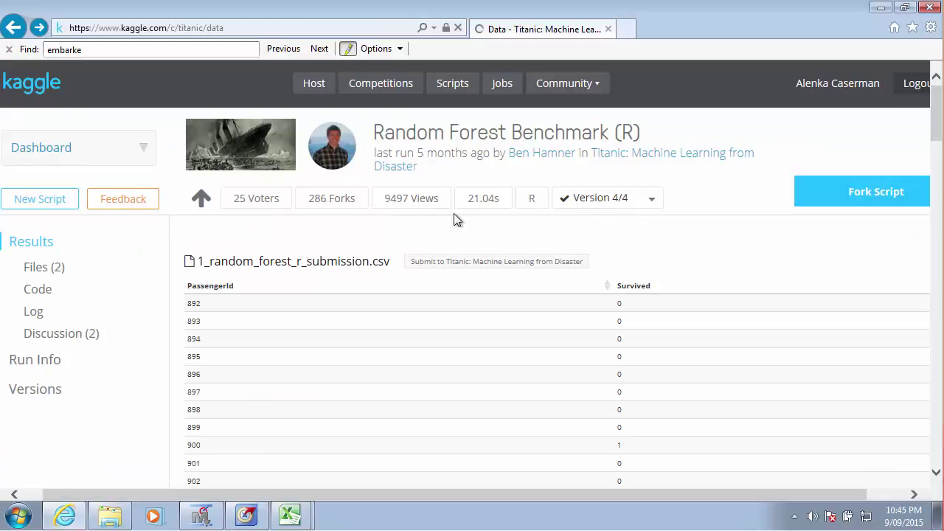